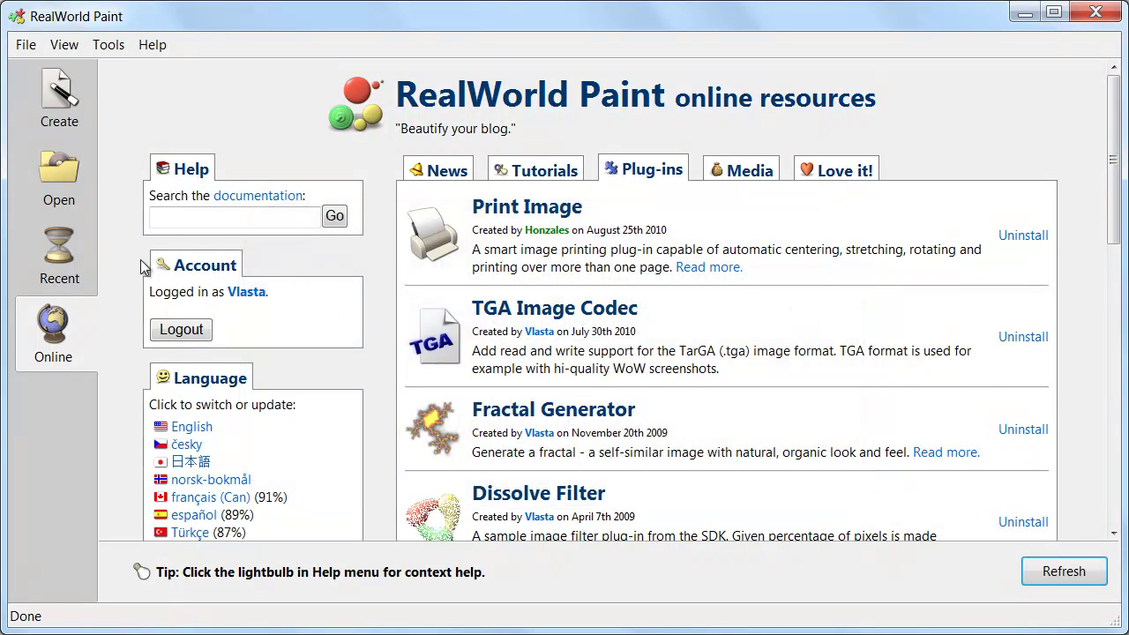
Bring up the Recent files list, which shows rwpaint-splash.rli among the recent images
{"action": "left_click", "coordinate": [60, 256]}
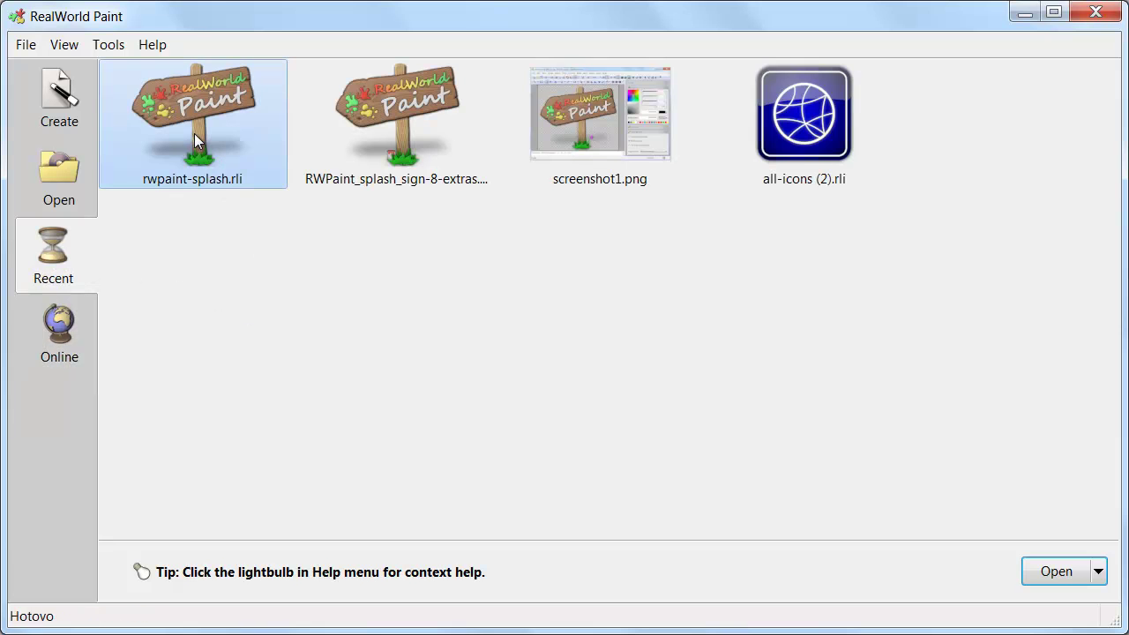
{"action": "left_click", "coordinate": [1052, 573]}
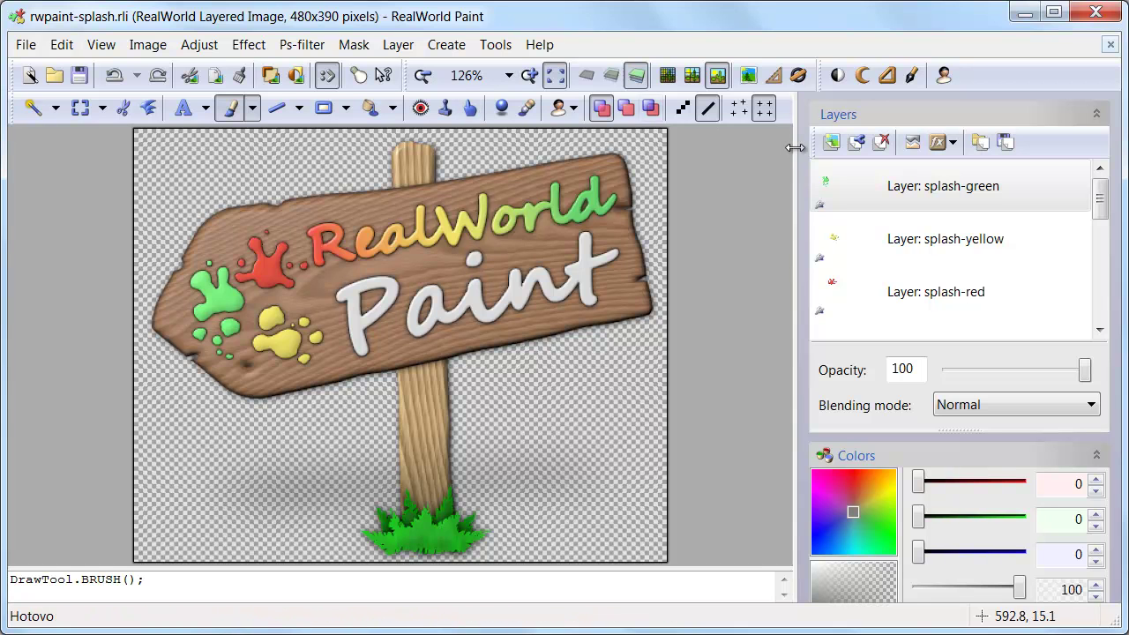
{"action": "mouse_move", "coordinate": [1101, 192]}
{"action": "left_mouse_down"}
{"action": "mouse_move", "coordinate": [1102, 303]}
{"action": "mouse_move", "coordinate": [1102, 187]}
{"action": "left_mouse_up"}
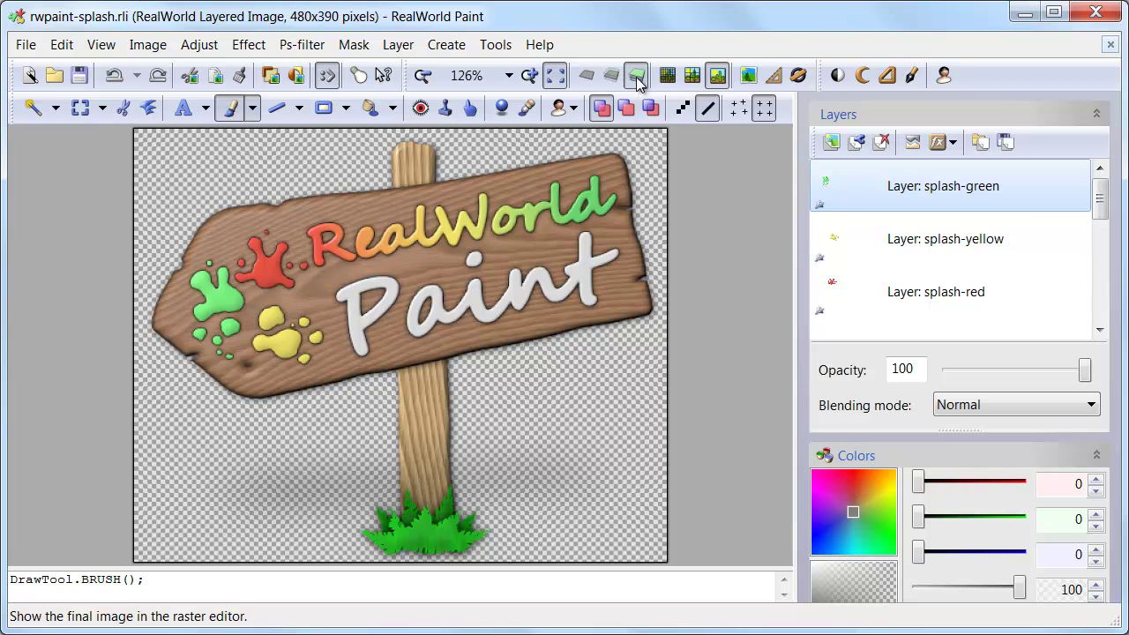
Show only the active layer and view the splash, grass and lettering layers one by one
{"action": "left_click", "coordinate": [588, 79]}
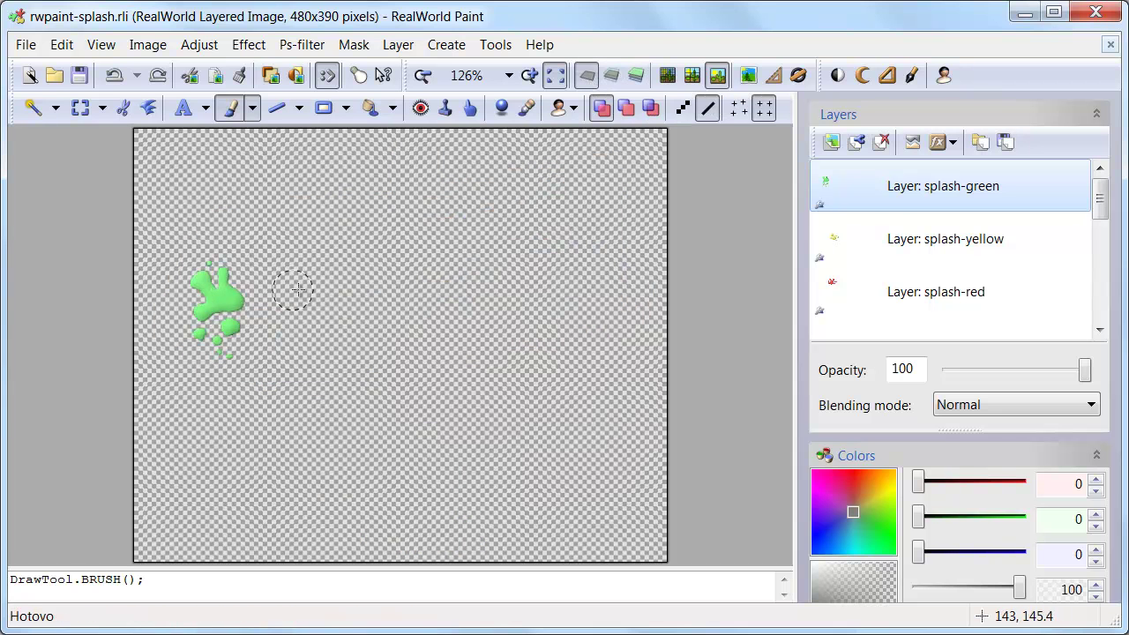
{"action": "left_click", "coordinate": [877, 251]}
{"action": "left_click", "coordinate": [894, 297]}
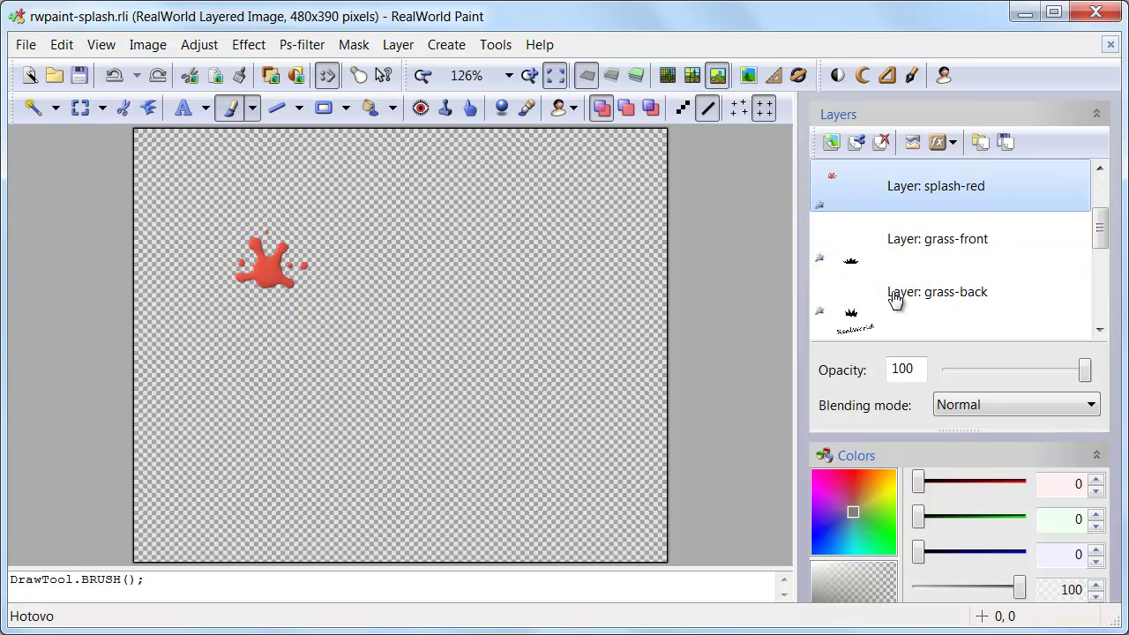
{"action": "left_click", "coordinate": [895, 255]}
{"action": "scroll", "coordinate": [894, 259], "scroll_direction": "down", "scroll_amount": 1}
{"action": "left_click", "coordinate": [903, 206]}
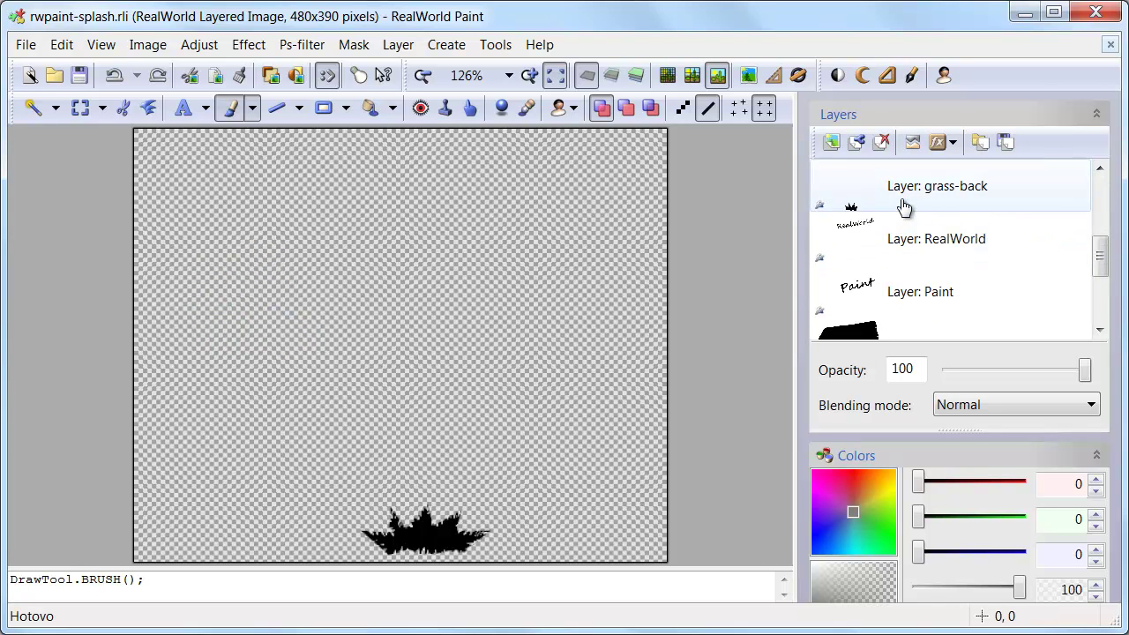
{"action": "left_click", "coordinate": [905, 250]}
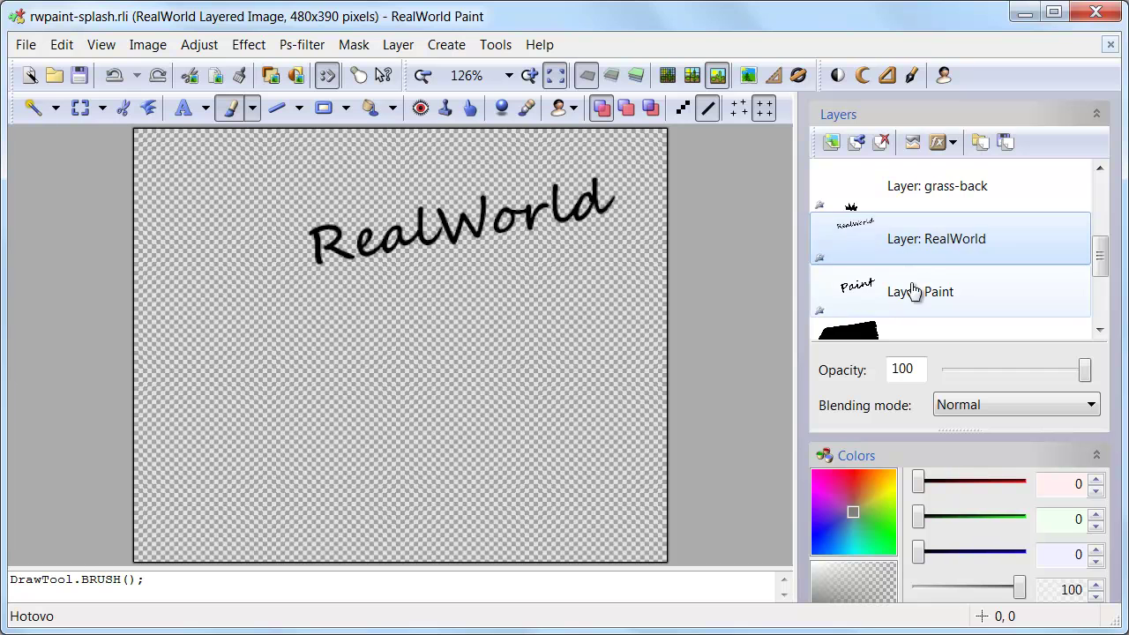
{"action": "left_click", "coordinate": [900, 291]}
View the sign, stand and shadow layers alone, ending with the stand layer active
{"action": "scroll", "coordinate": [910, 247], "scroll_direction": "down", "scroll_amount": 2}
{"action": "left_click", "coordinate": [909, 245]}
{"action": "left_click", "coordinate": [907, 291]}
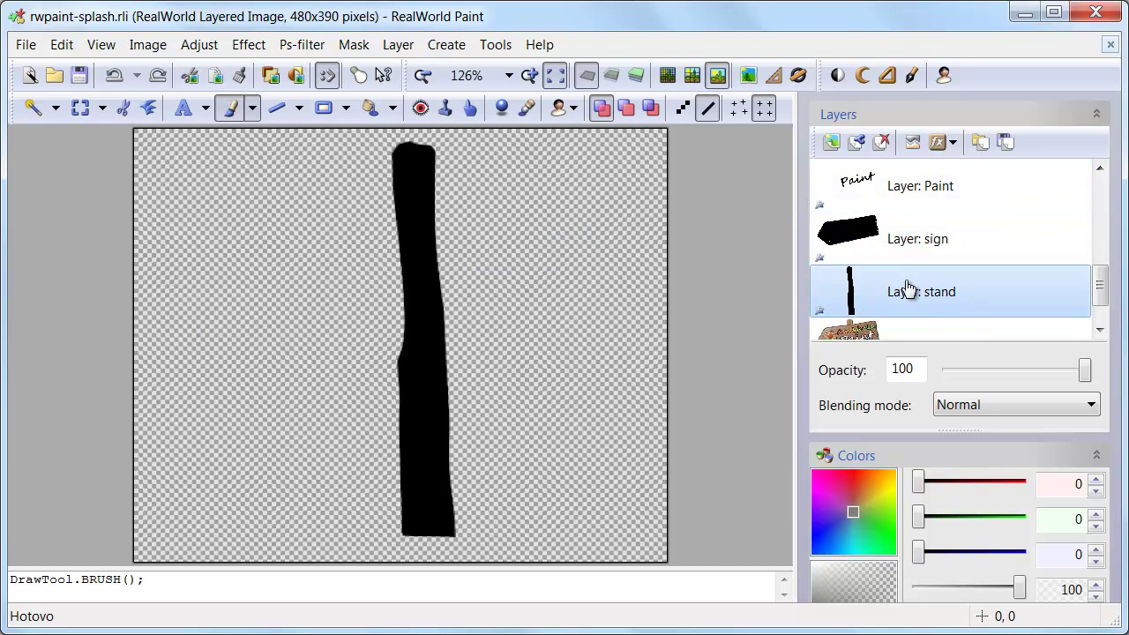
{"action": "scroll", "coordinate": [907, 284], "scroll_direction": "down", "scroll_amount": 1}
{"action": "left_click", "coordinate": [911, 280]}
{"action": "left_click", "coordinate": [908, 244]}
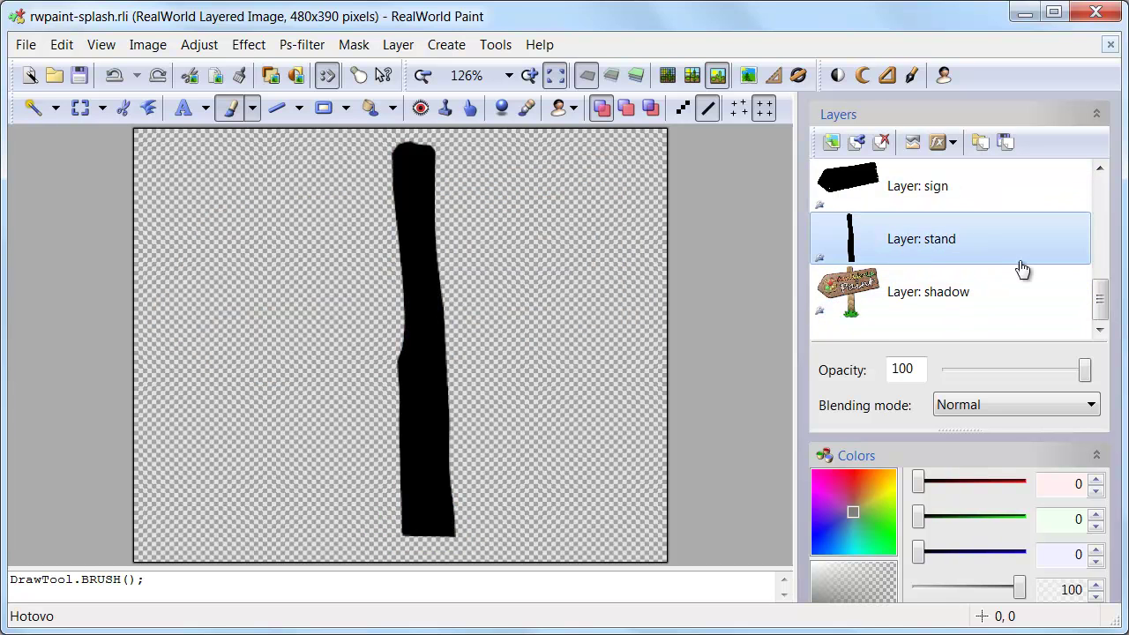
{"action": "scroll", "coordinate": [1103, 294], "scroll_direction": "up", "scroll_amount": 1}
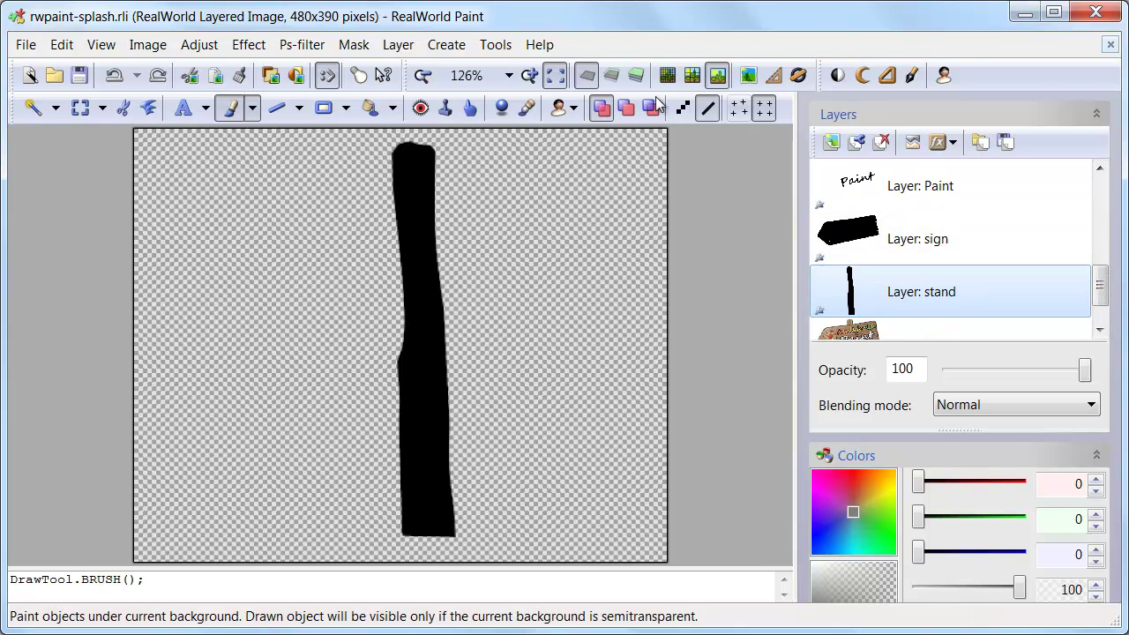
Emphasize the sign, Paint and stand layers over the half-faded rest, then show the final image
{"action": "left_click", "coordinate": [611, 78]}
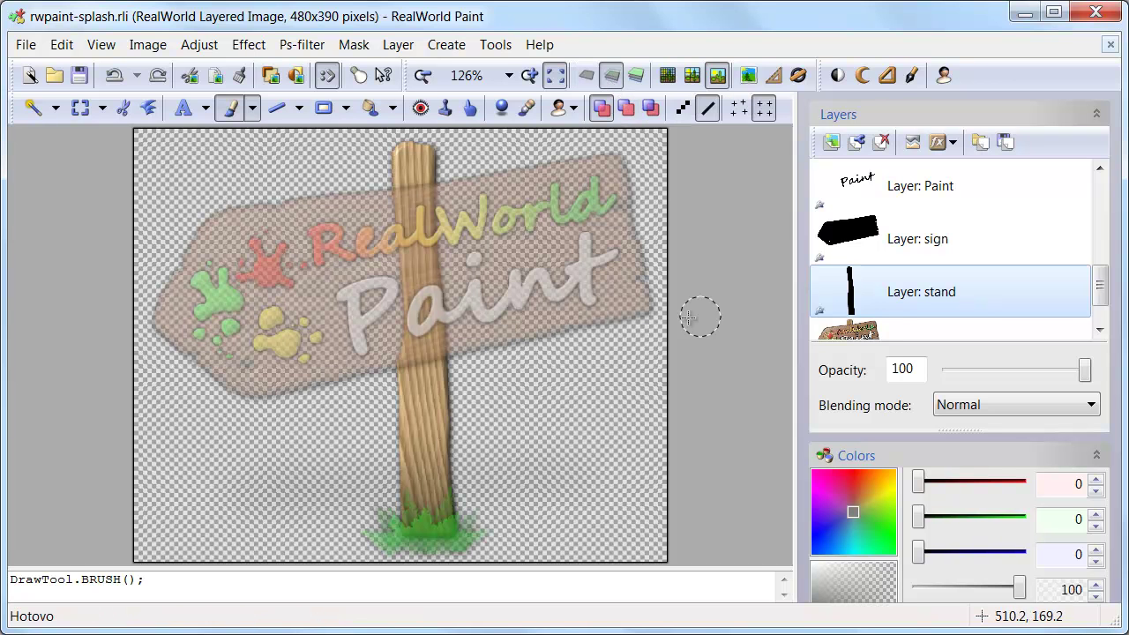
{"action": "left_click", "coordinate": [879, 255]}
{"action": "left_click", "coordinate": [880, 191]}
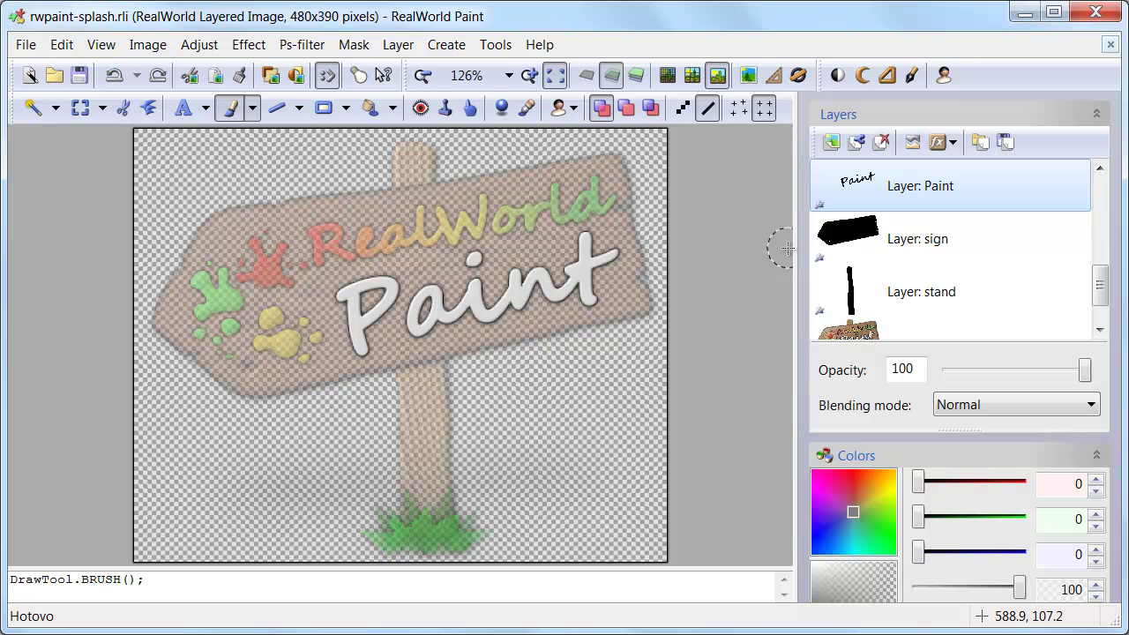
{"action": "left_click", "coordinate": [895, 293]}
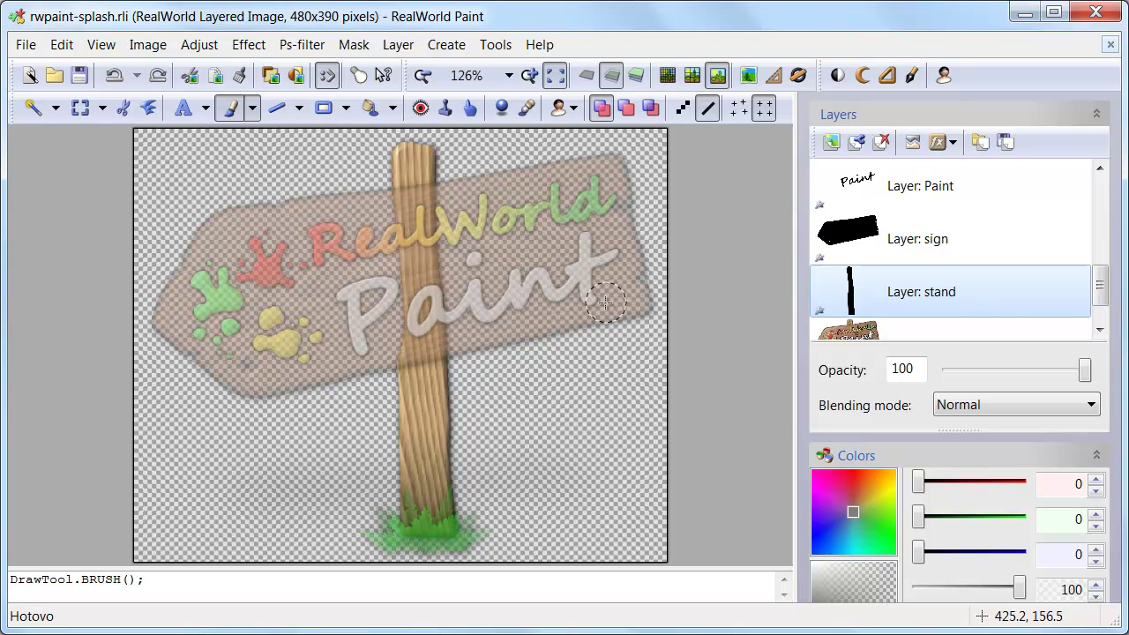
{"action": "left_click", "coordinate": [636, 76]}
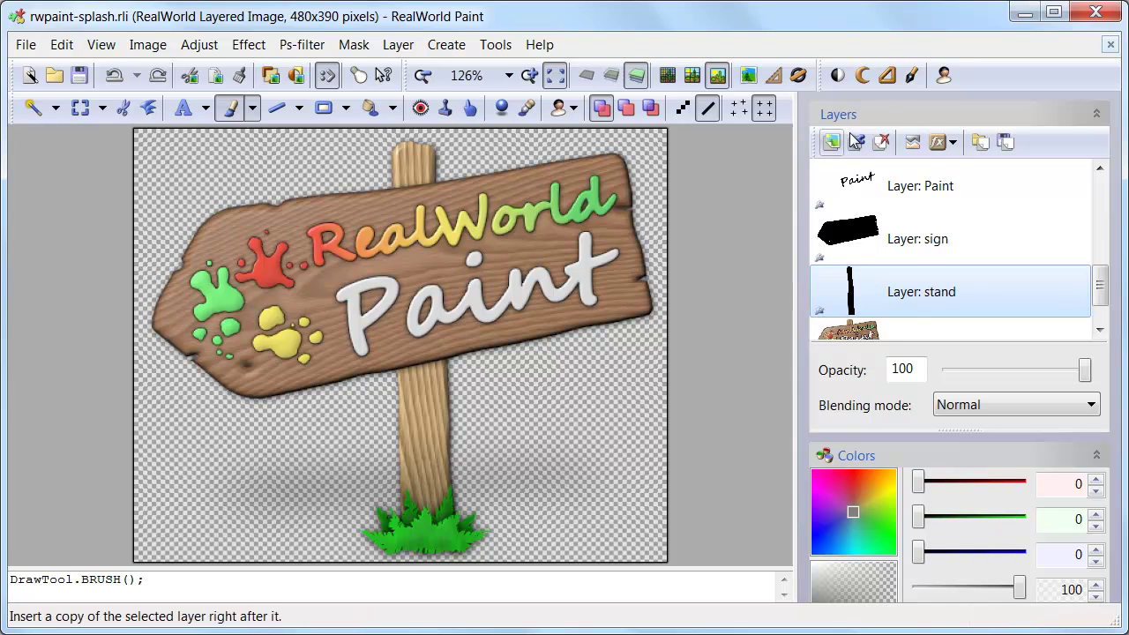
{"action": "left_click", "coordinate": [941, 142]}
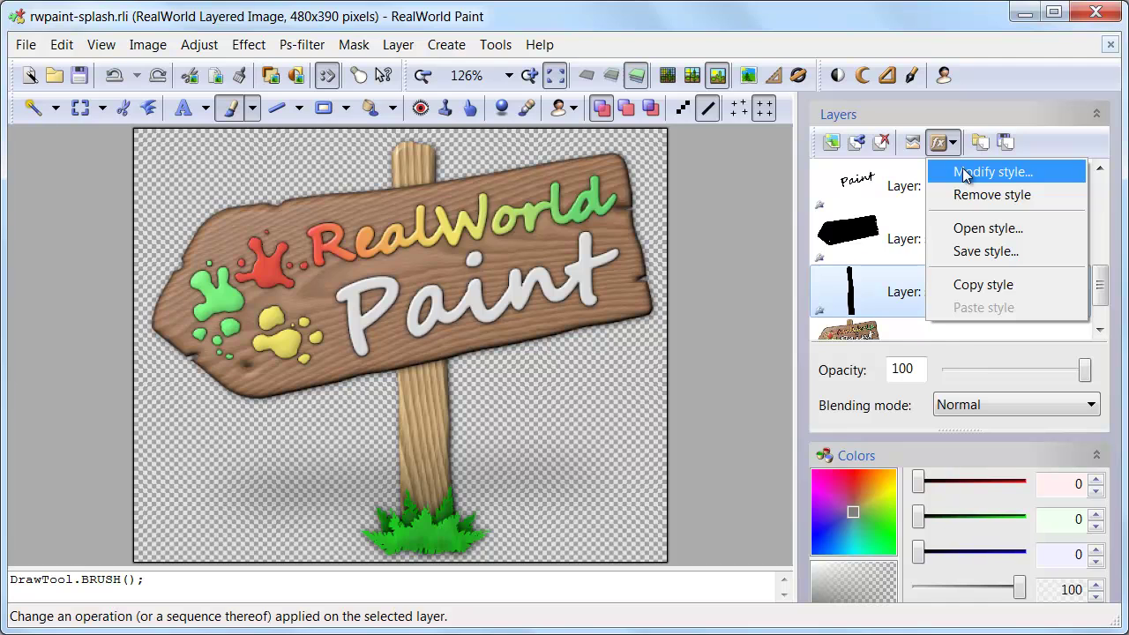
{"action": "left_click", "coordinate": [964, 173]}
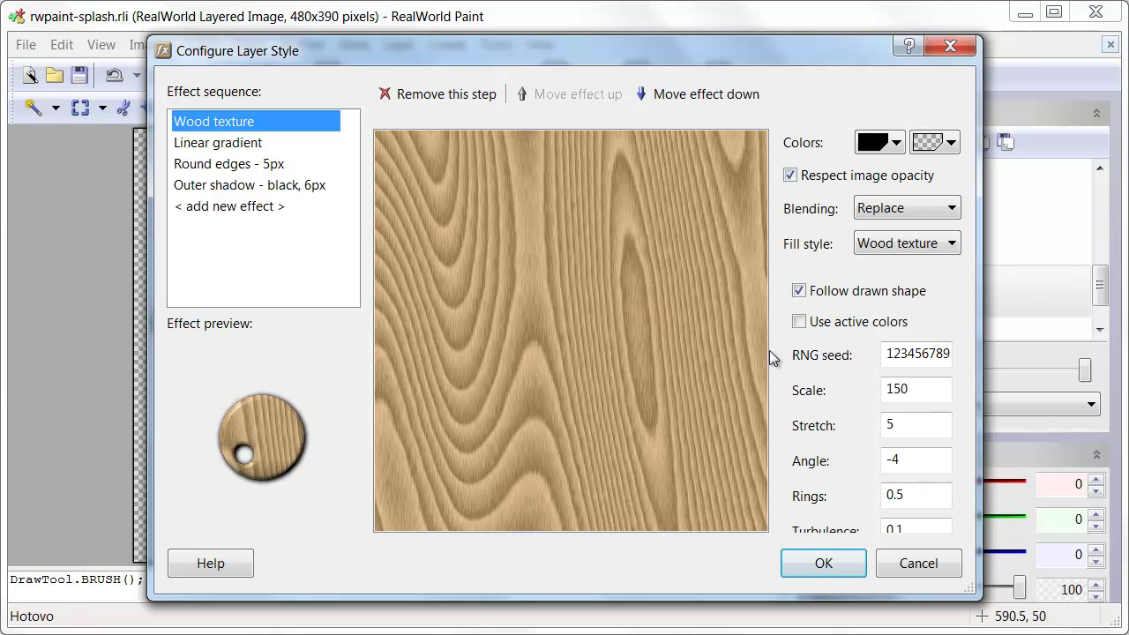
{"action": "left_click", "coordinate": [928, 244]}
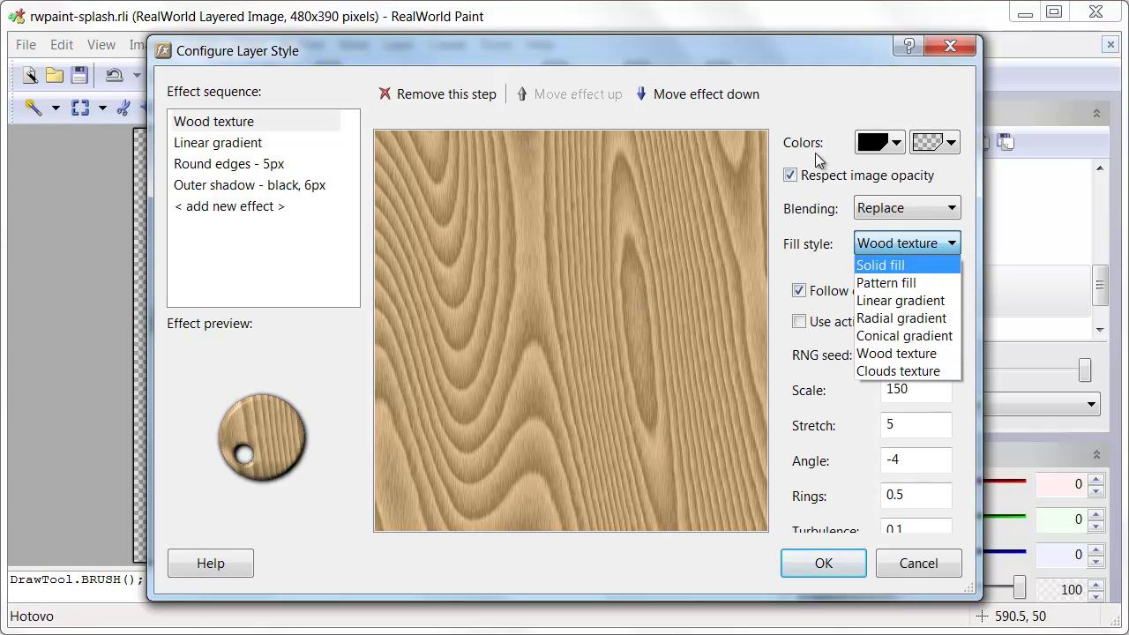
{"action": "left_click", "coordinate": [808, 270]}
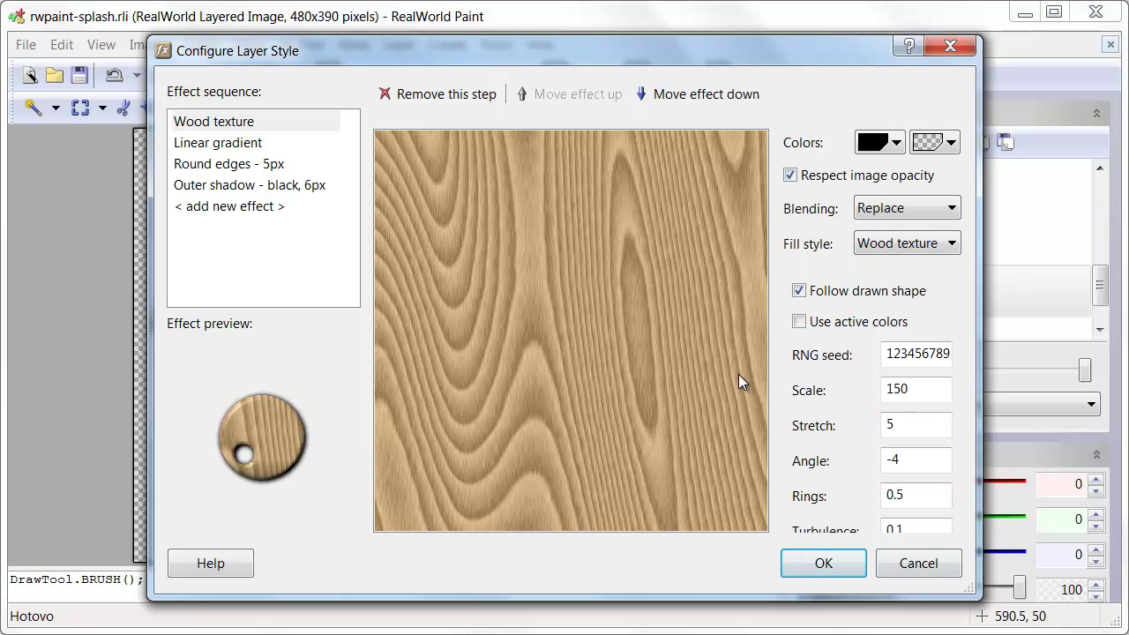
{"action": "left_click", "coordinate": [219, 149]}
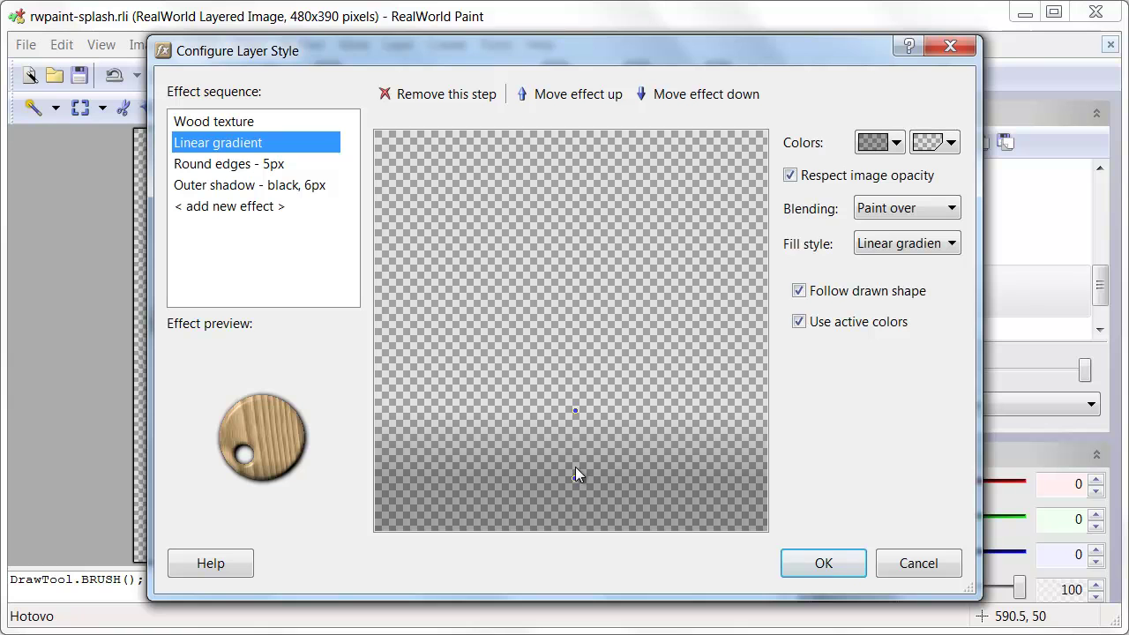
{"action": "left_click_drag", "start_coordinate": [574, 480], "coordinate": [738, 453]}
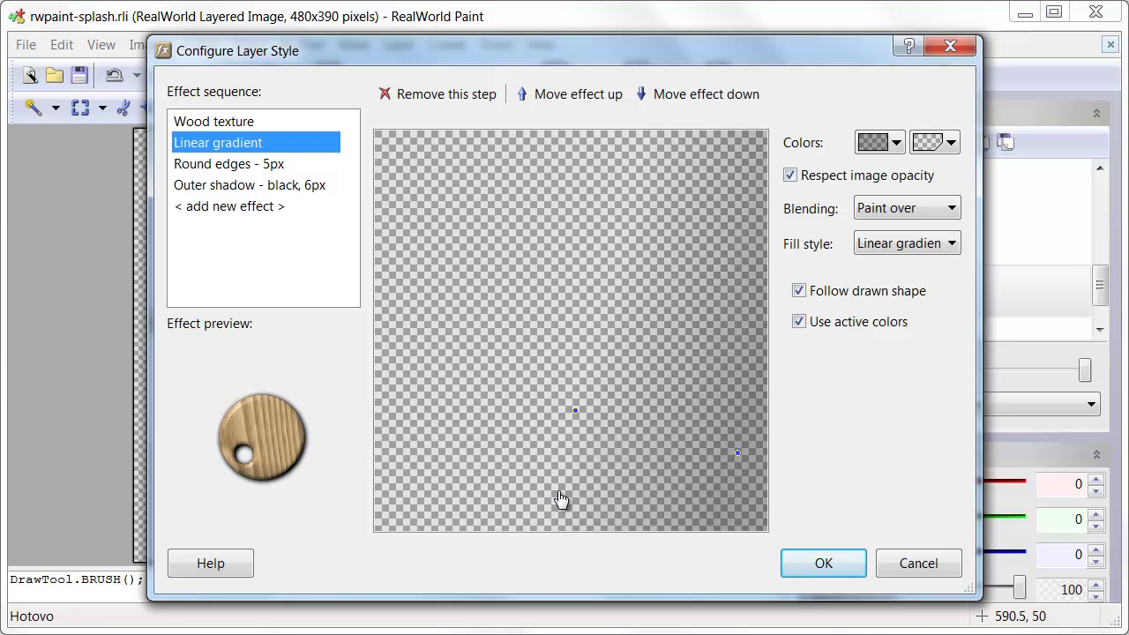
{"action": "left_click", "coordinate": [575, 496]}
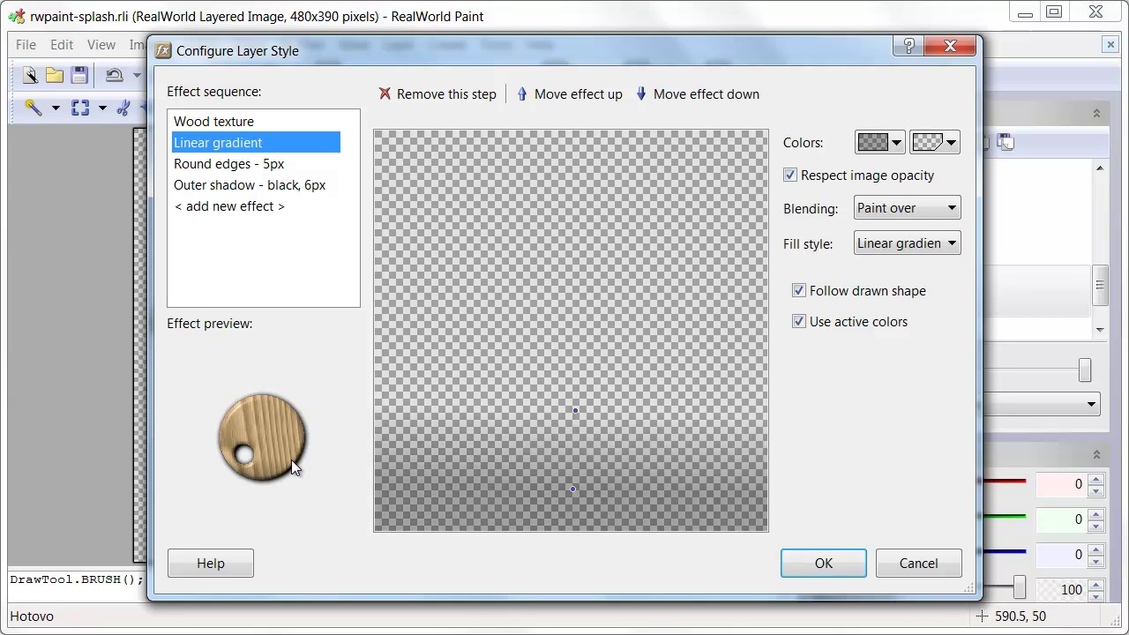
{"action": "left_click_drag", "start_coordinate": [232, 53], "coordinate": [789, 59]}
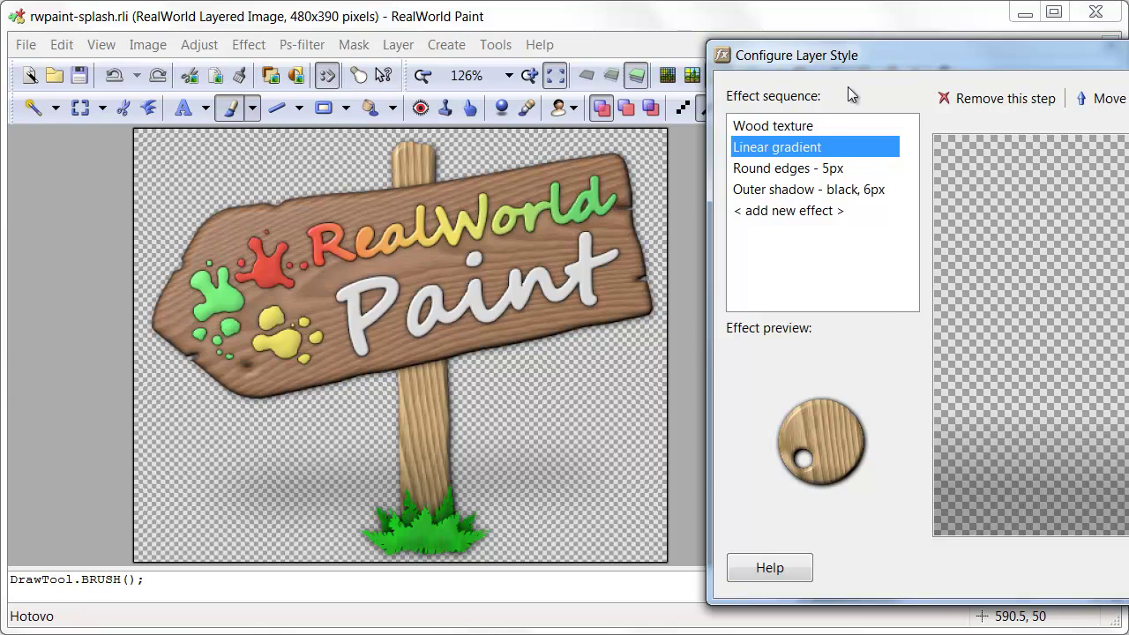
{"action": "left_click_drag", "start_coordinate": [875, 66], "coordinate": [357, 56]}
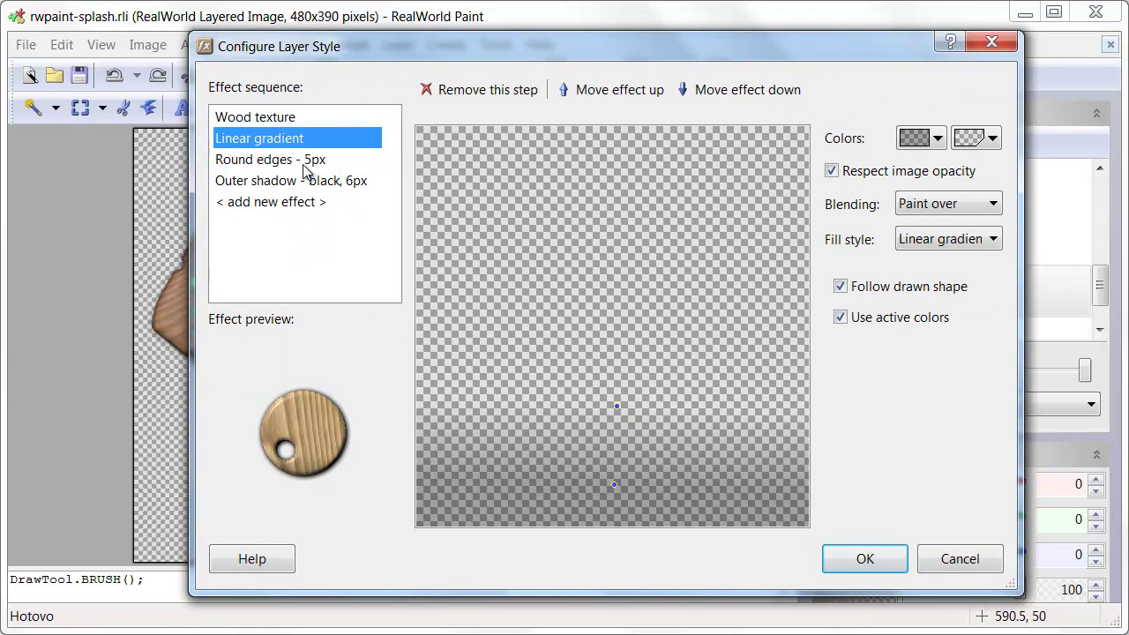
{"action": "left_click", "coordinate": [265, 167]}
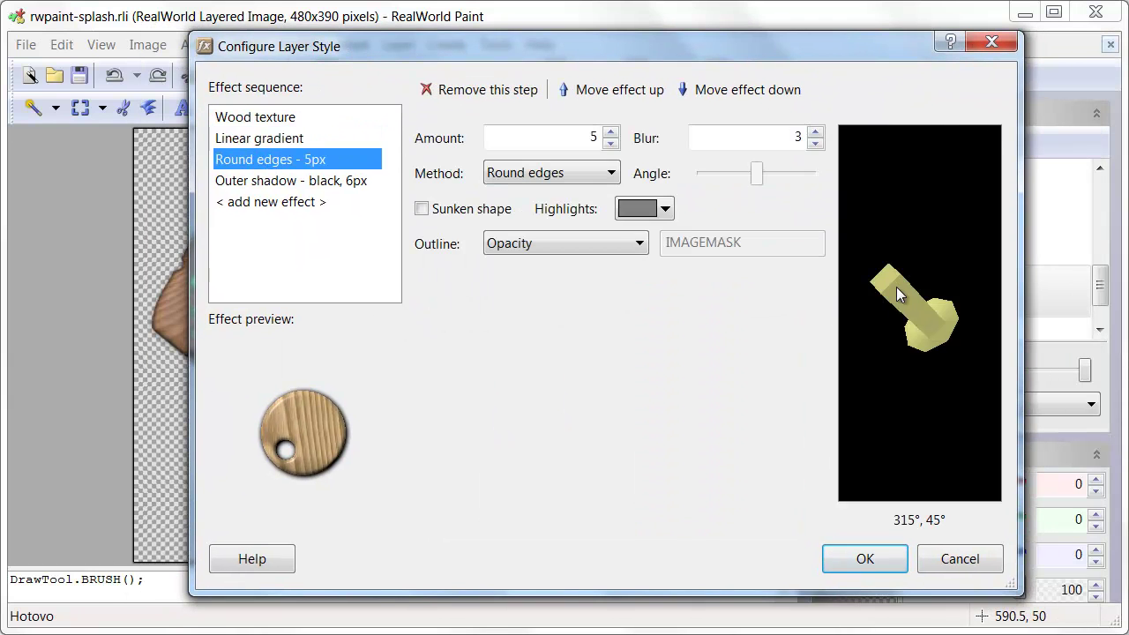
{"action": "left_click_drag", "start_coordinate": [896, 288], "coordinate": [944, 292]}
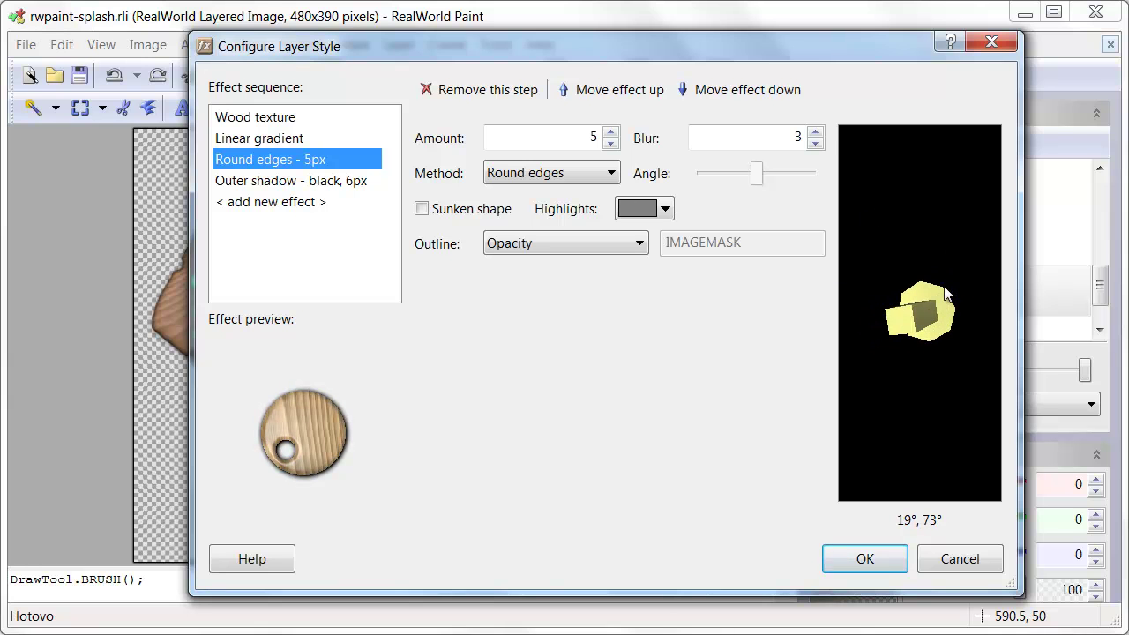
{"action": "left_click", "coordinate": [291, 181]}
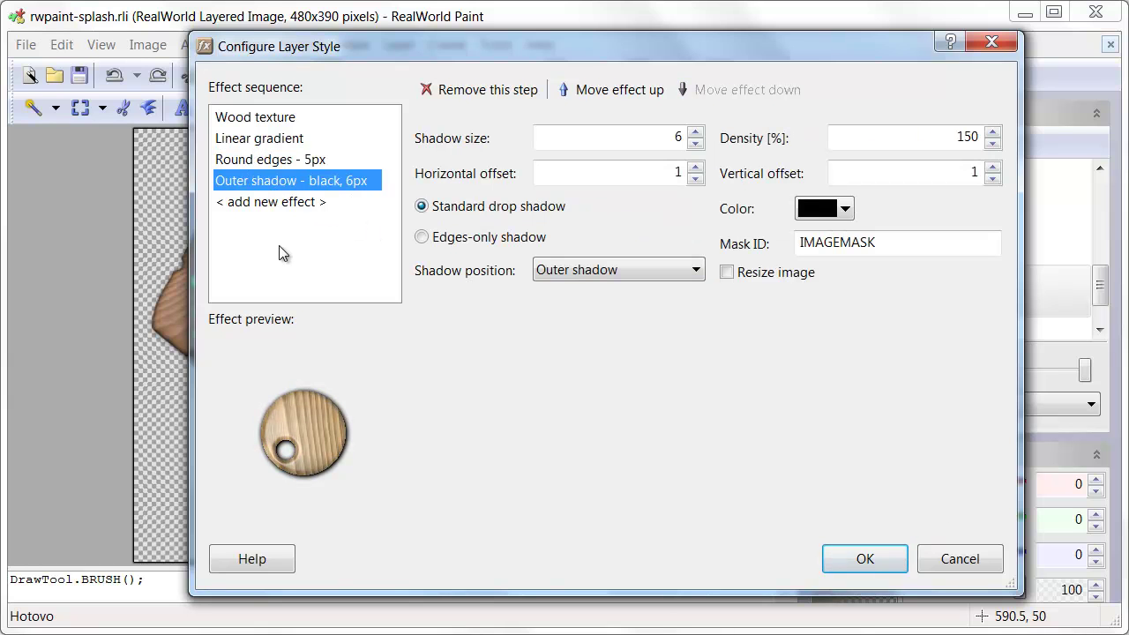
{"action": "left_click", "coordinate": [958, 563]}
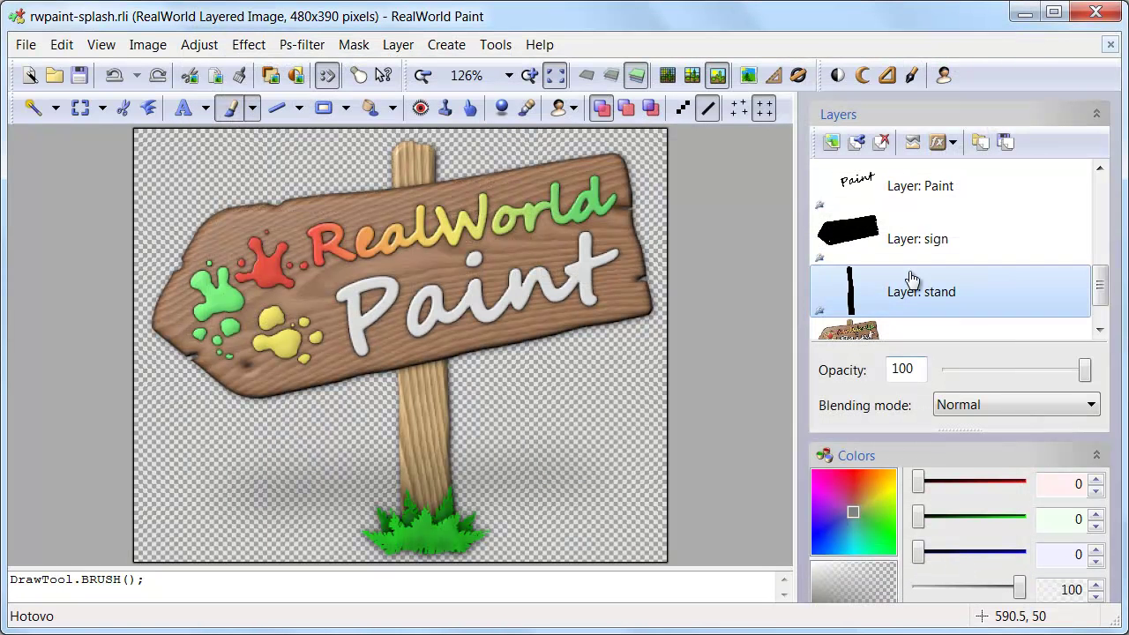
Open the sign layer's style settings
{"action": "left_click", "coordinate": [898, 245]}
{"action": "left_click", "coordinate": [941, 144]}
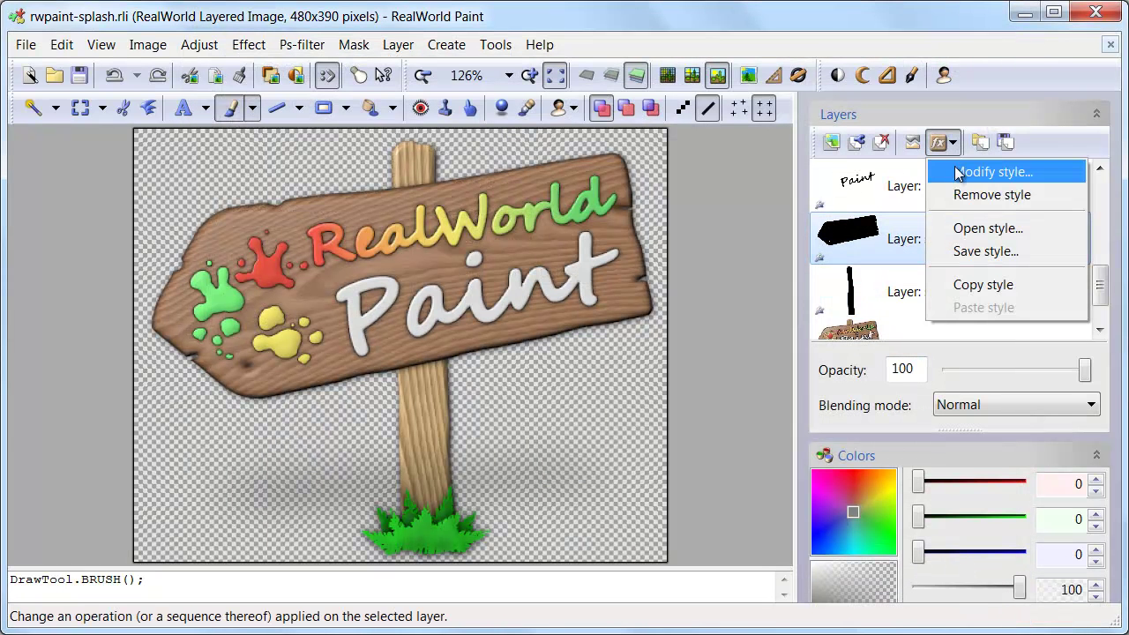
{"action": "left_click", "coordinate": [960, 173]}
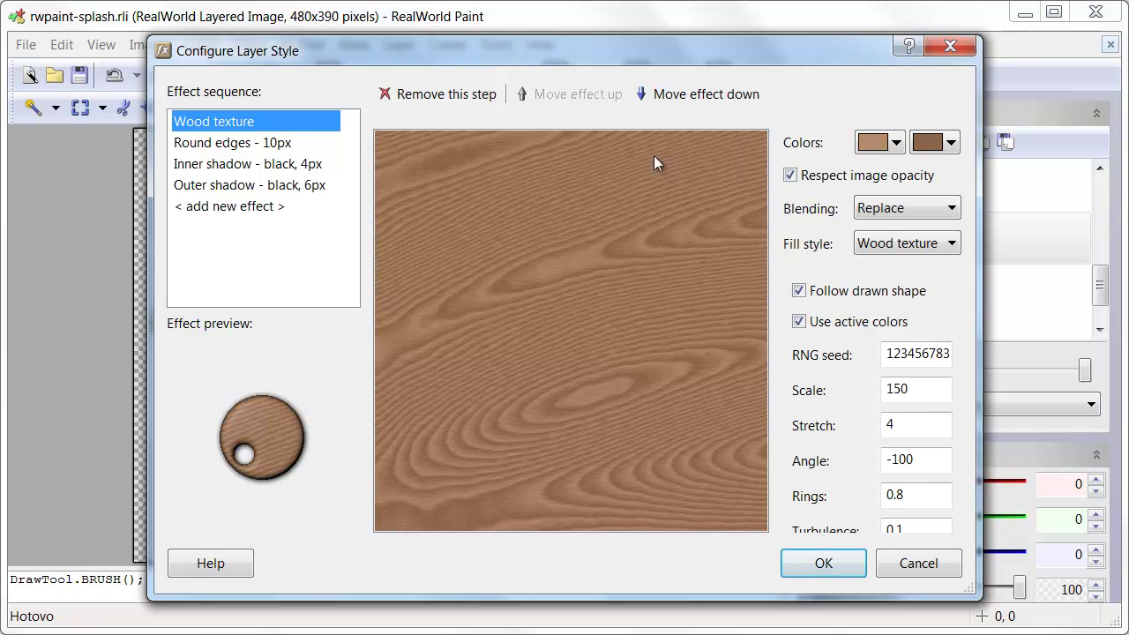
Check the 10px round edges, 4px inner shadow and outer shadow, cancel, then select the Paint layer
{"action": "left_click", "coordinate": [266, 145]}
{"action": "mouse_move", "coordinate": [880, 309]}
{"action": "left_mouse_down"}
{"action": "mouse_move", "coordinate": [896, 304]}
{"action": "mouse_move", "coordinate": [882, 297]}
{"action": "left_mouse_up"}
{"action": "left_click", "coordinate": [240, 166]}
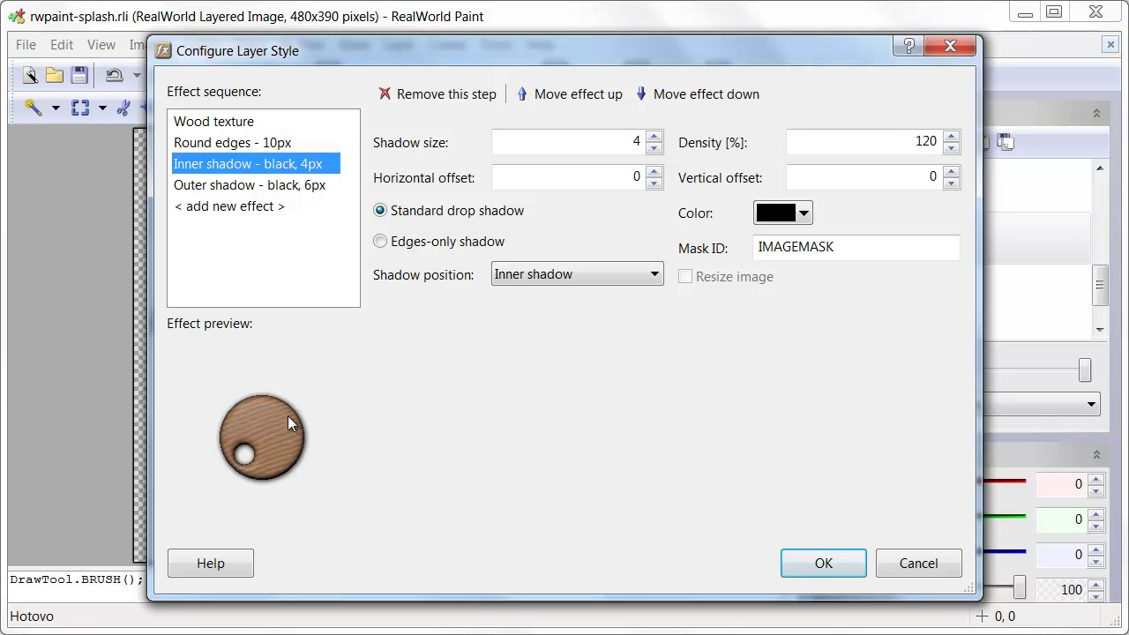
{"action": "left_click", "coordinate": [263, 186]}
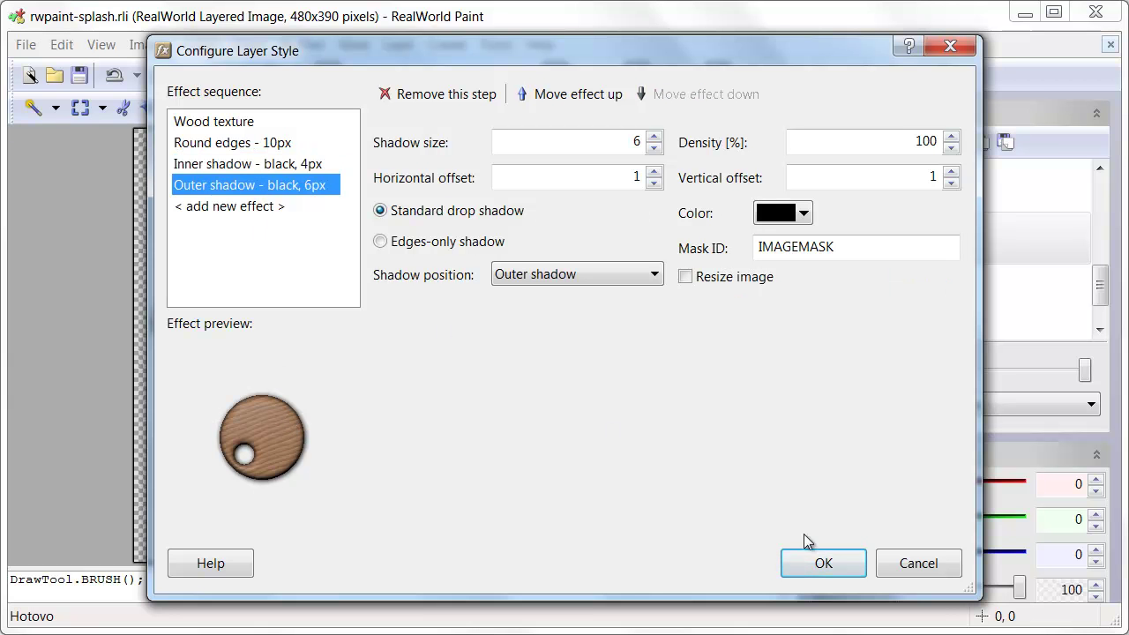
{"action": "left_click", "coordinate": [913, 567]}
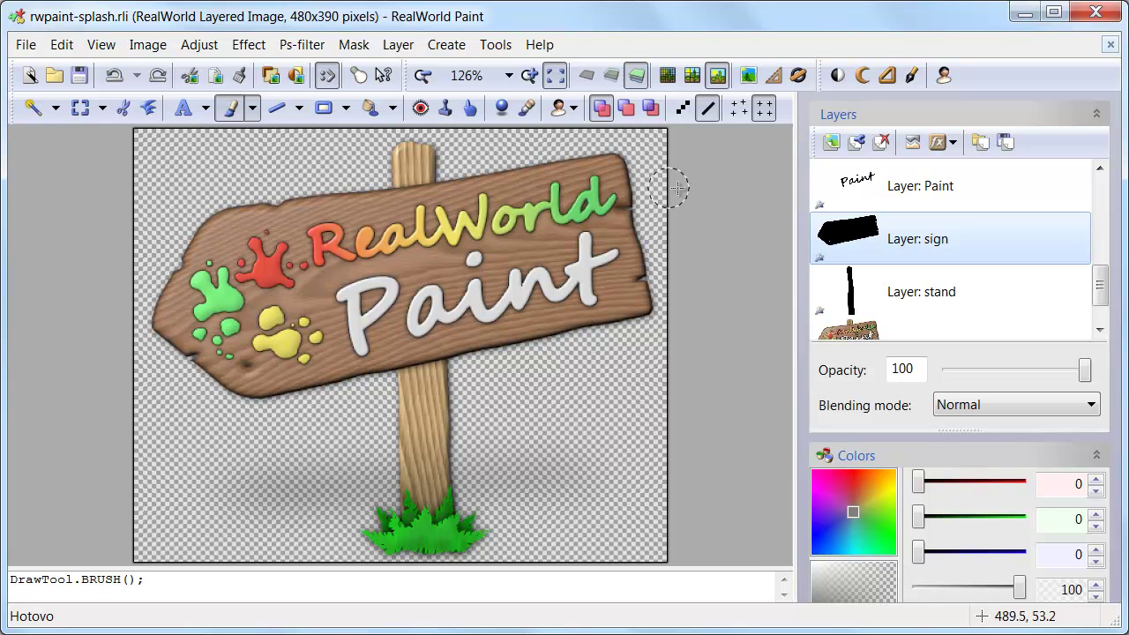
{"action": "left_click", "coordinate": [916, 195]}
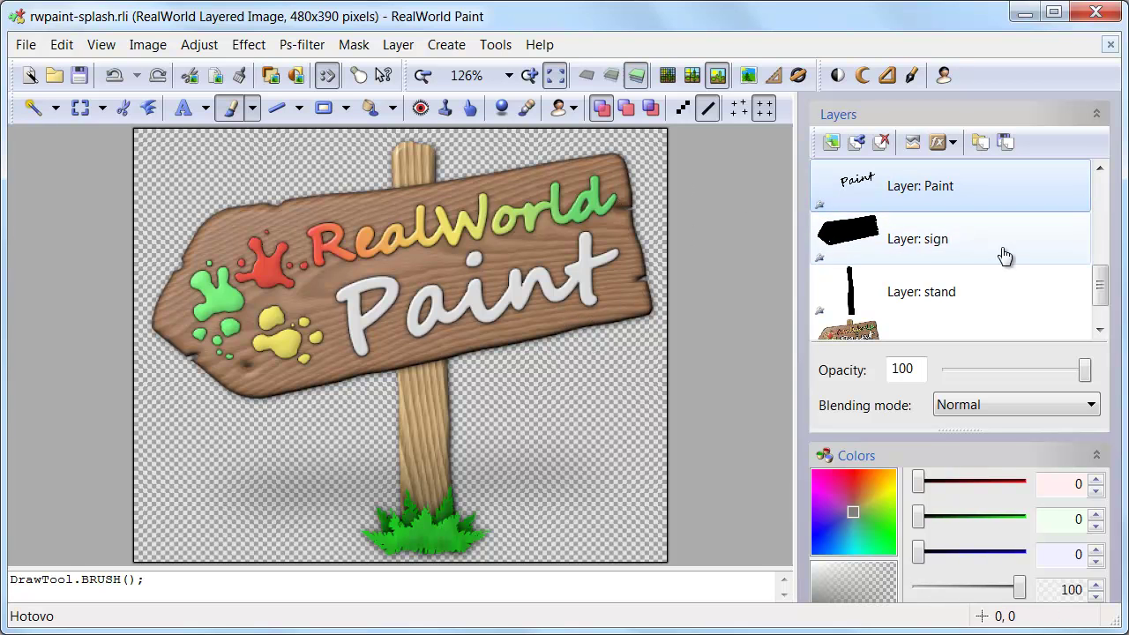
{"action": "left_click_drag", "start_coordinate": [1101, 290], "coordinate": [1102, 275]}
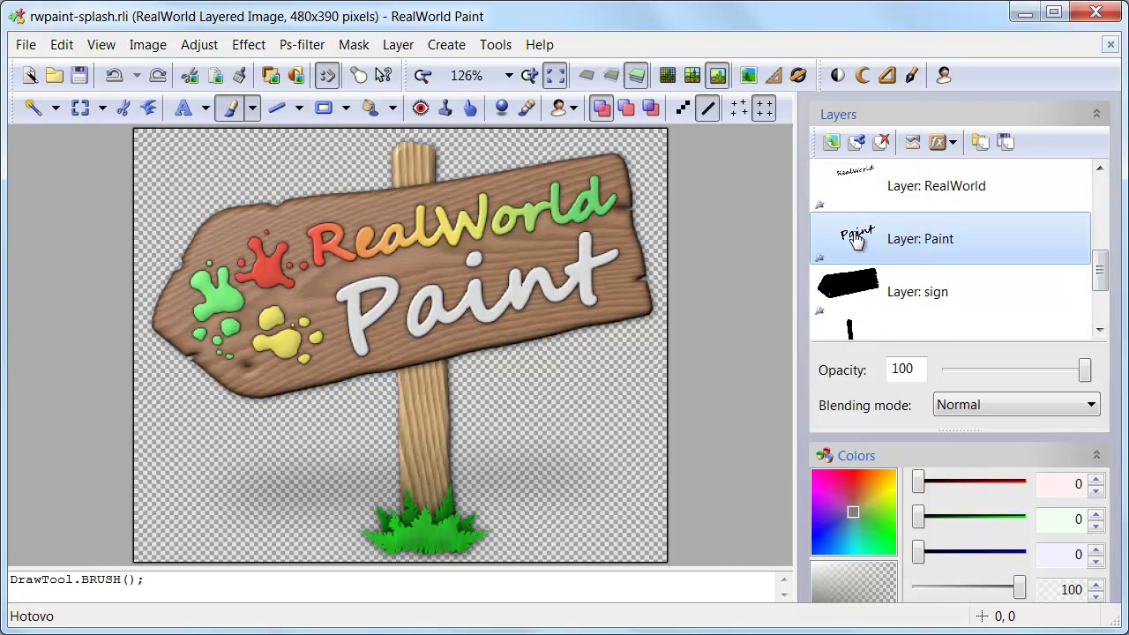
{"action": "left_click", "coordinate": [952, 142]}
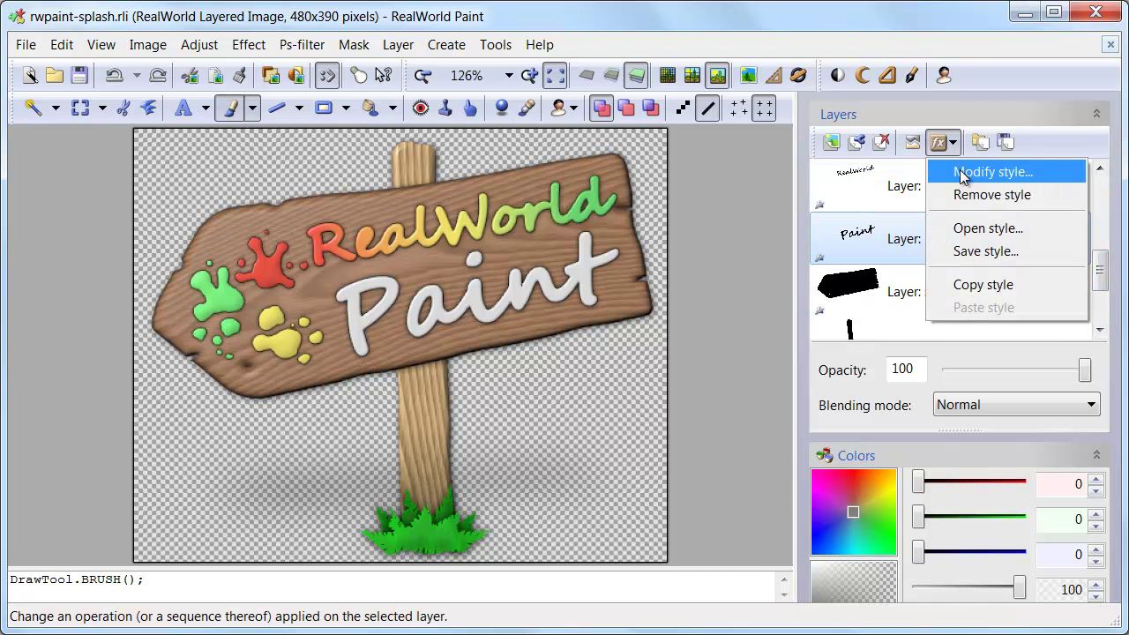
{"action": "left_click", "coordinate": [962, 174]}
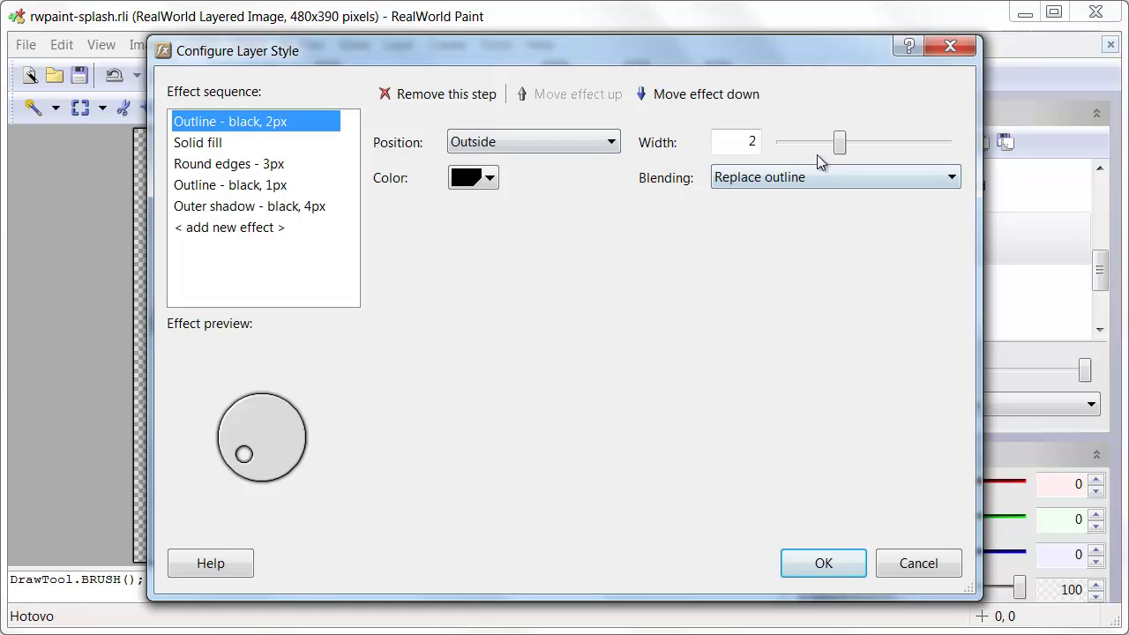
{"action": "left_click_drag", "start_coordinate": [842, 148], "coordinate": [842, 171]}
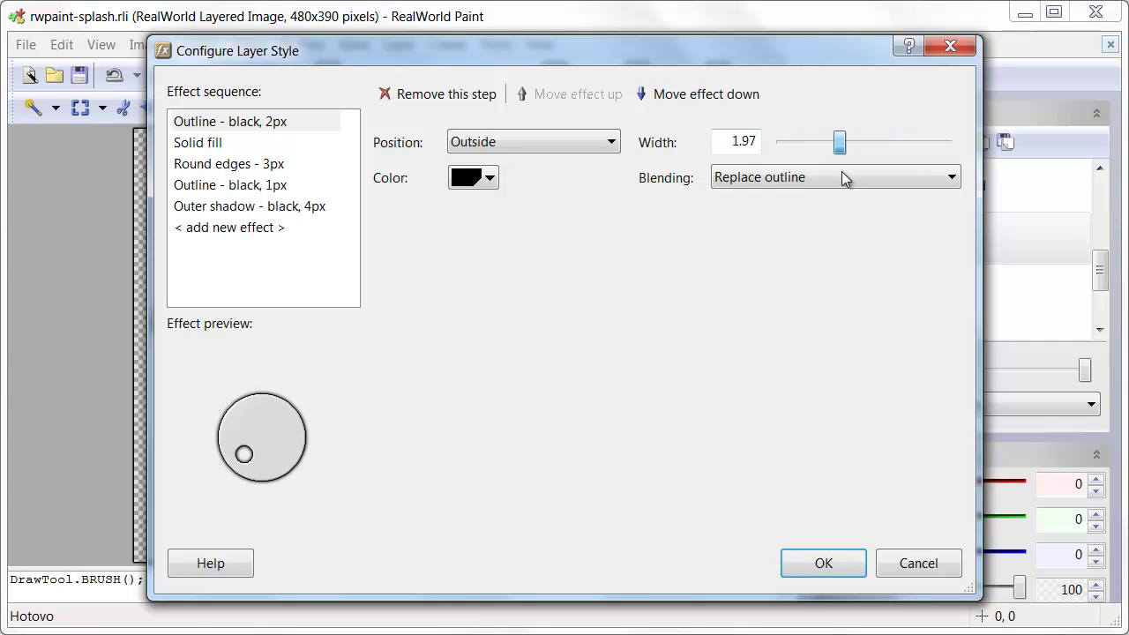
{"action": "left_click", "coordinate": [198, 145]}
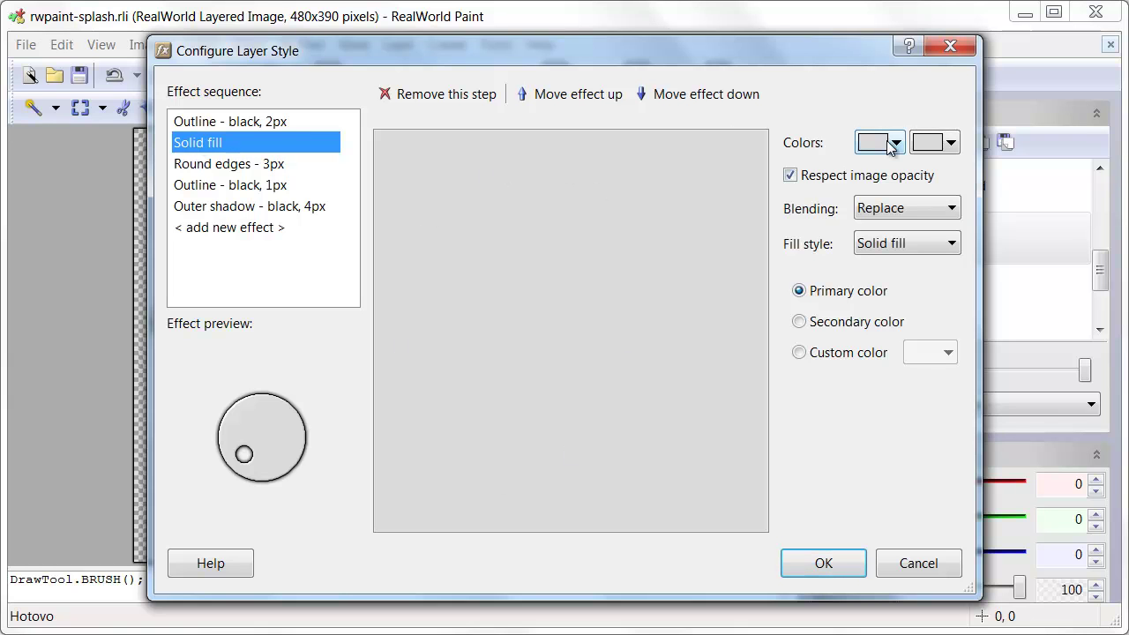
{"action": "left_click", "coordinate": [234, 166]}
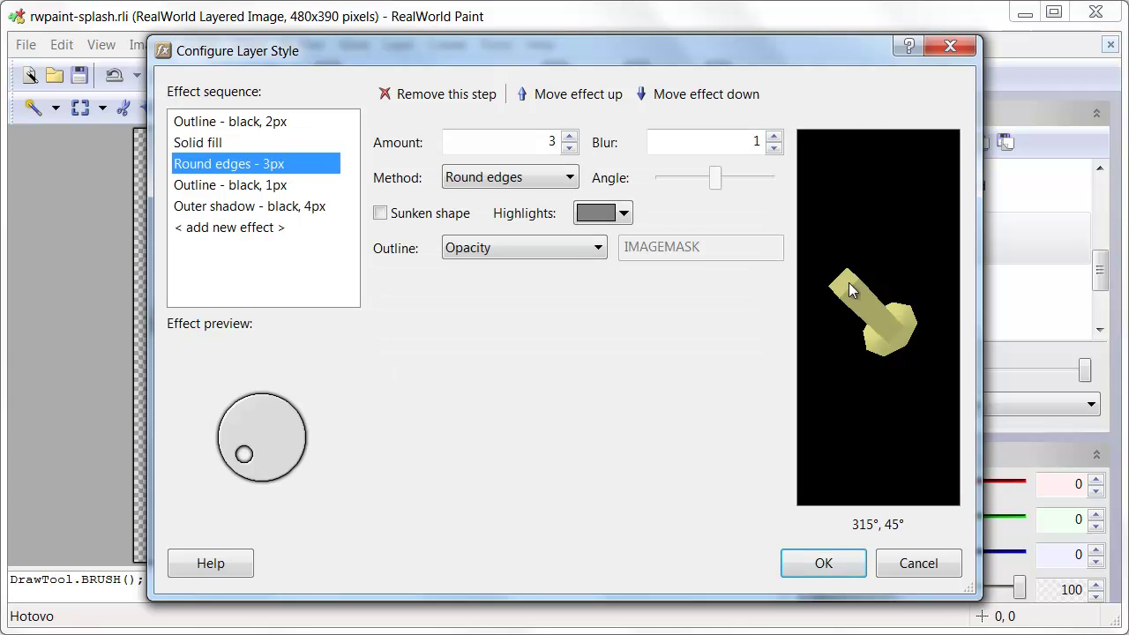
{"action": "mouse_move", "coordinate": [849, 284]}
{"action": "left_mouse_down"}
{"action": "mouse_move", "coordinate": [891, 313]}
{"action": "mouse_move", "coordinate": [869, 319]}
{"action": "mouse_move", "coordinate": [877, 293]}
{"action": "mouse_move", "coordinate": [862, 292]}
{"action": "left_mouse_up"}
{"action": "left_click", "coordinate": [228, 186]}
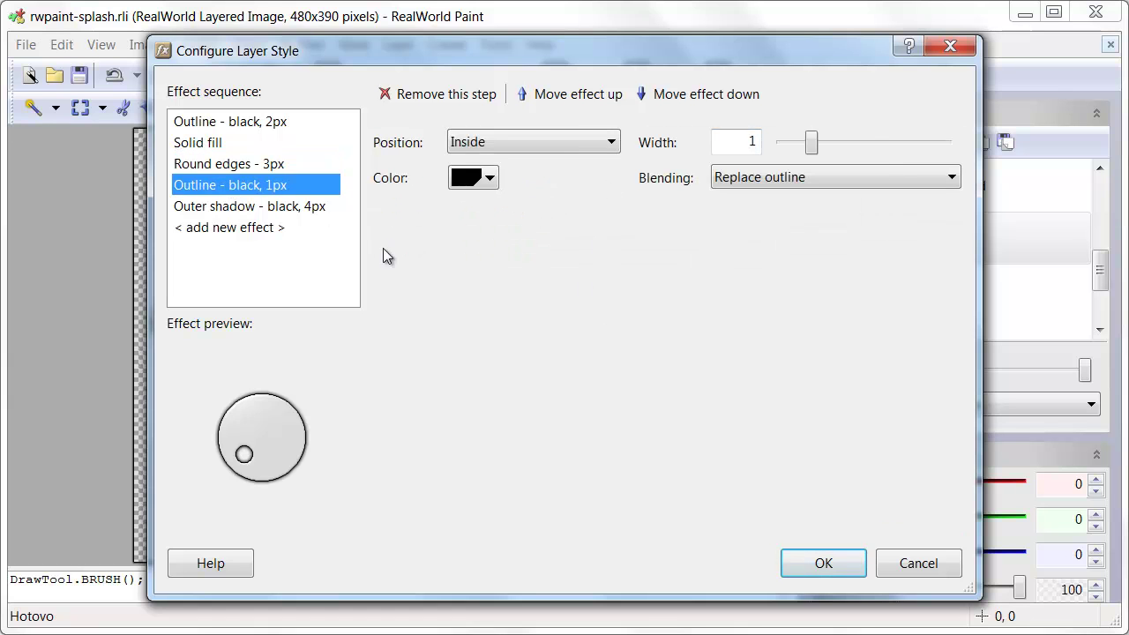
{"action": "left_click", "coordinate": [225, 209]}
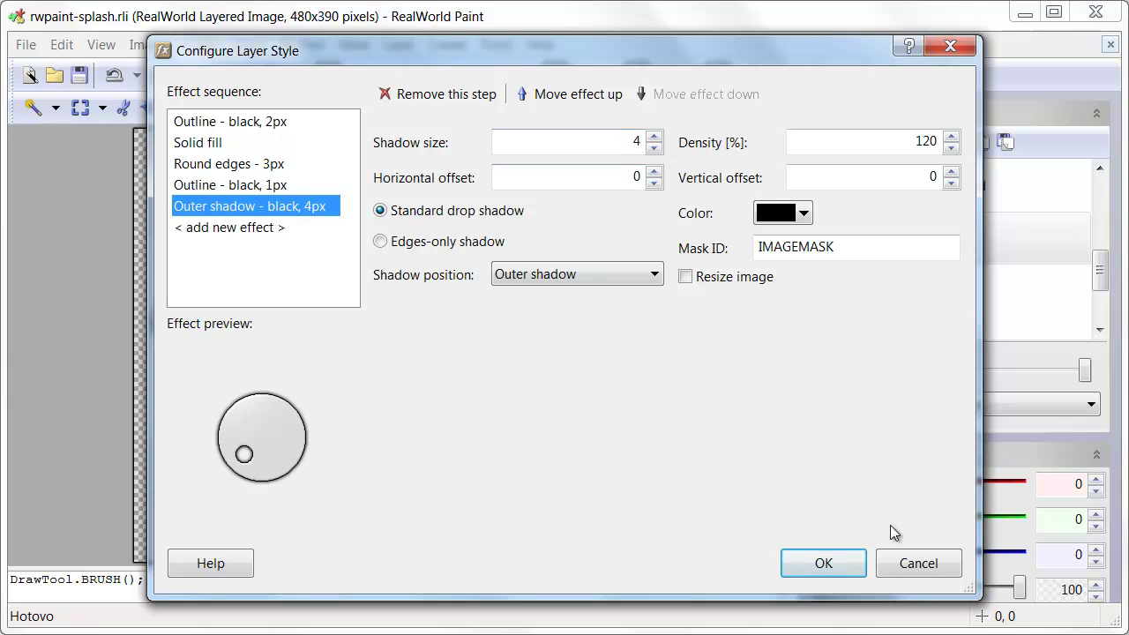
Close the Paint style unchanged, view Paint alone then all layers, and select the RealWorld layer
{"action": "left_click", "coordinate": [917, 564]}
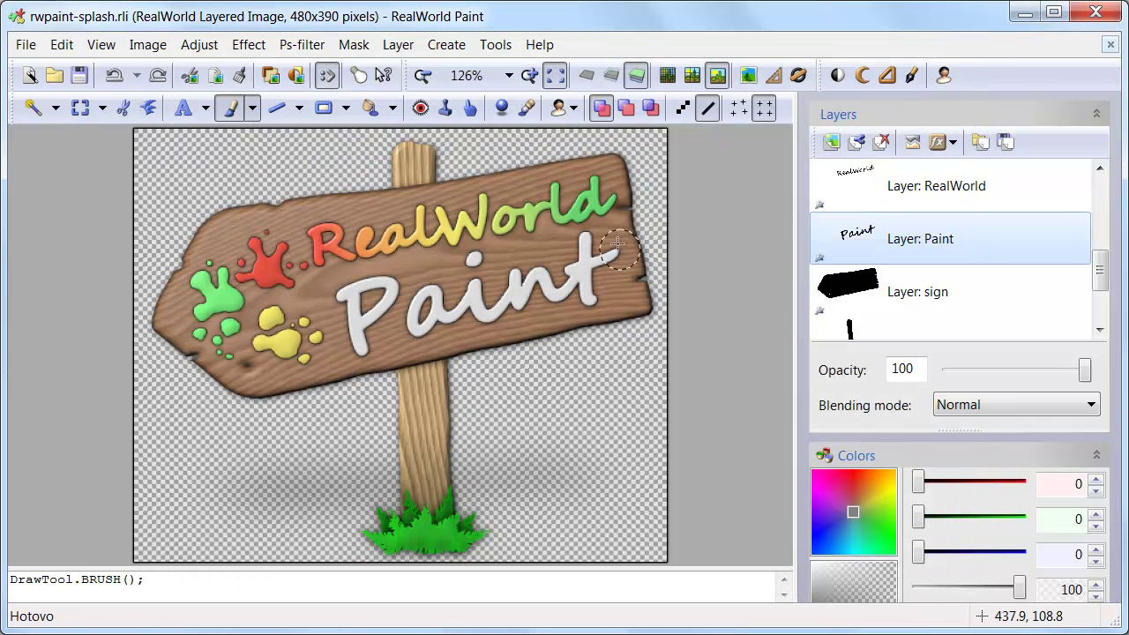
{"action": "scroll", "coordinate": [503, 304], "scroll_direction": "up", "scroll_amount": 5}
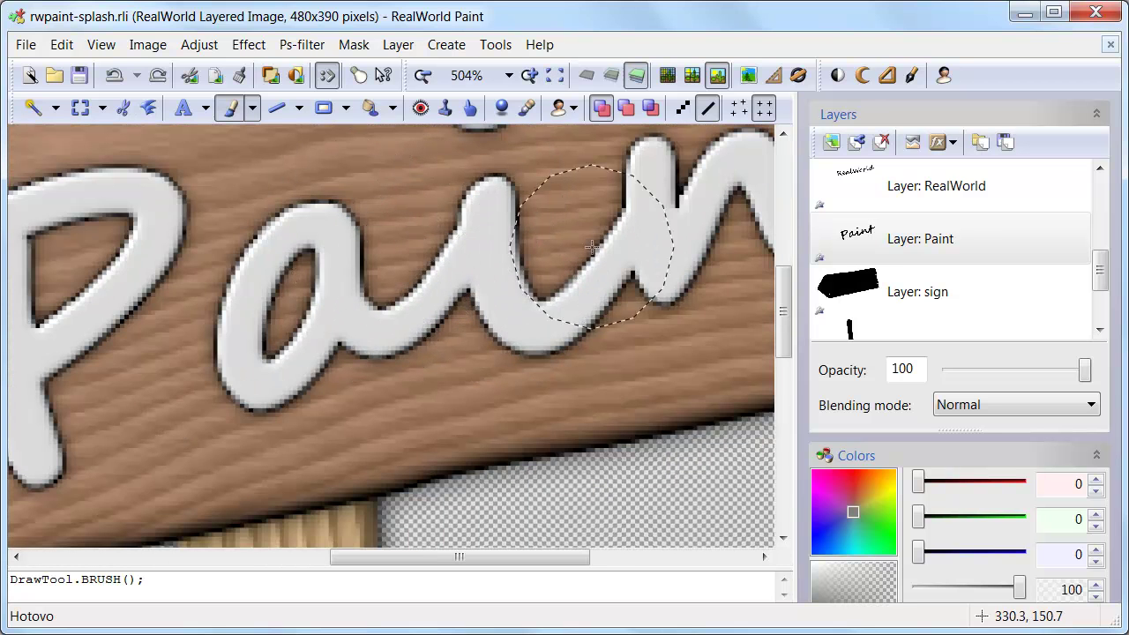
{"action": "left_click", "coordinate": [596, 77]}
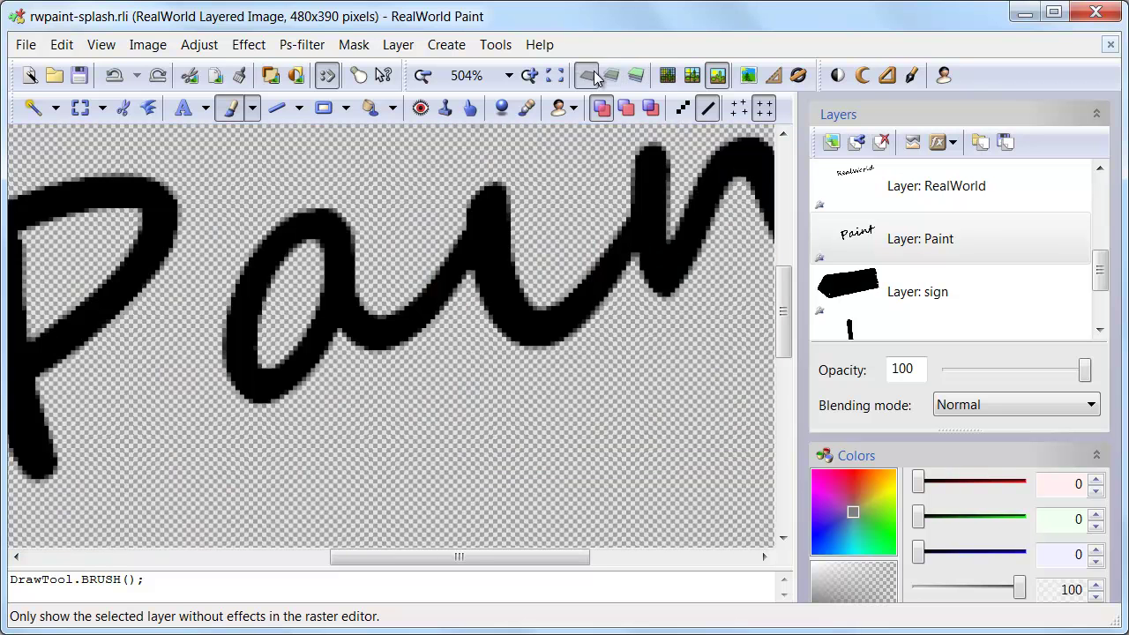
{"action": "left_click", "coordinate": [636, 78]}
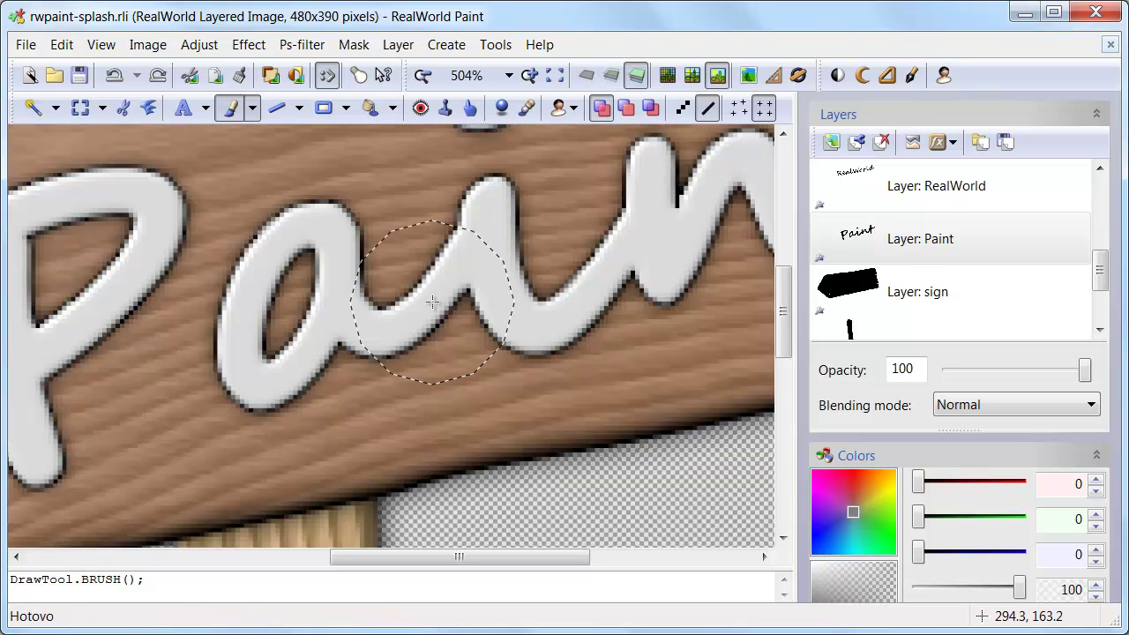
{"action": "scroll", "coordinate": [433, 303], "scroll_direction": "down", "scroll_amount": 2}
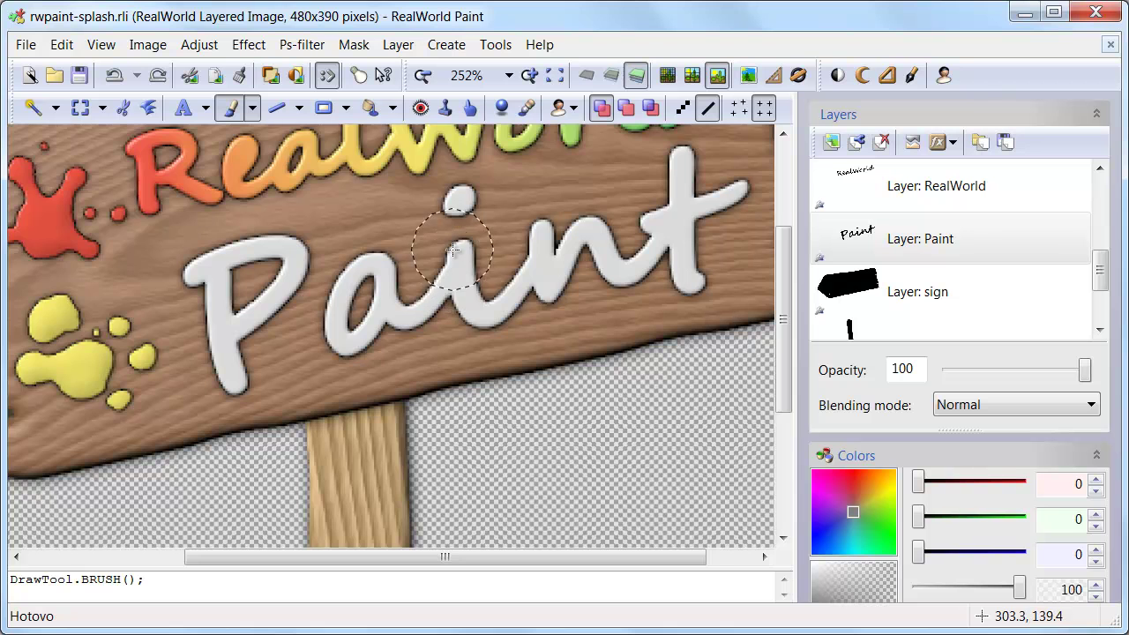
{"action": "scroll", "coordinate": [520, 293], "scroll_direction": "down", "scroll_amount": 2}
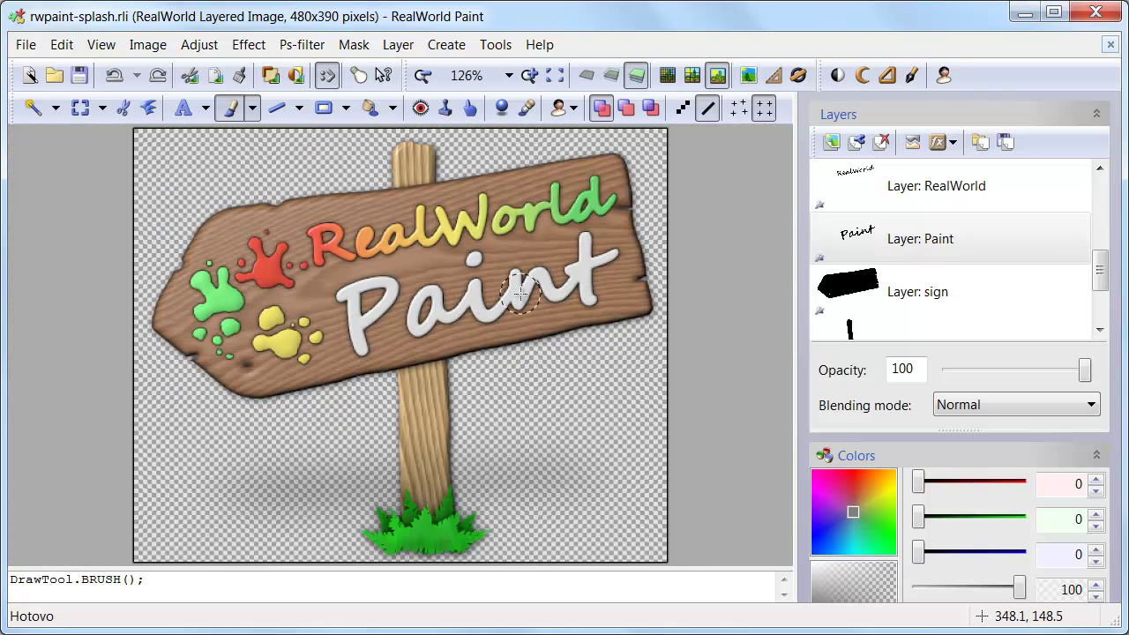
{"action": "left_click", "coordinate": [925, 191]}
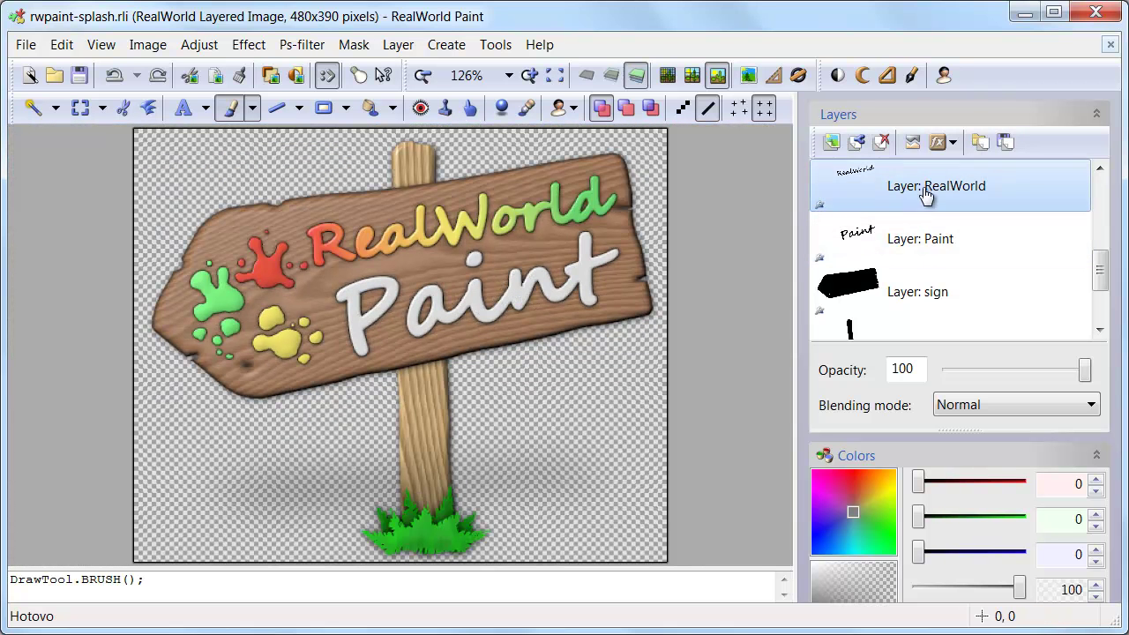
{"action": "left_click", "coordinate": [947, 142]}
{"action": "left_click", "coordinate": [969, 172]}
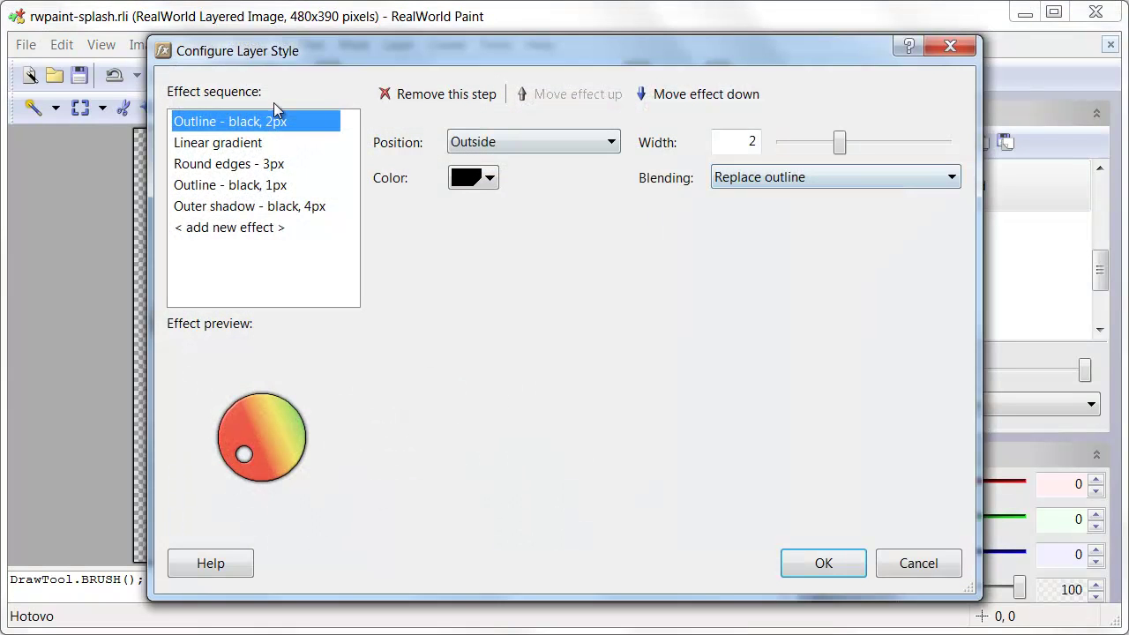
{"action": "mouse_move", "coordinate": [839, 144]}
{"action": "left_mouse_down"}
{"action": "mouse_move", "coordinate": [892, 144]}
{"action": "mouse_move", "coordinate": [845, 152]}
{"action": "left_mouse_up"}
{"action": "left_click", "coordinate": [232, 146]}
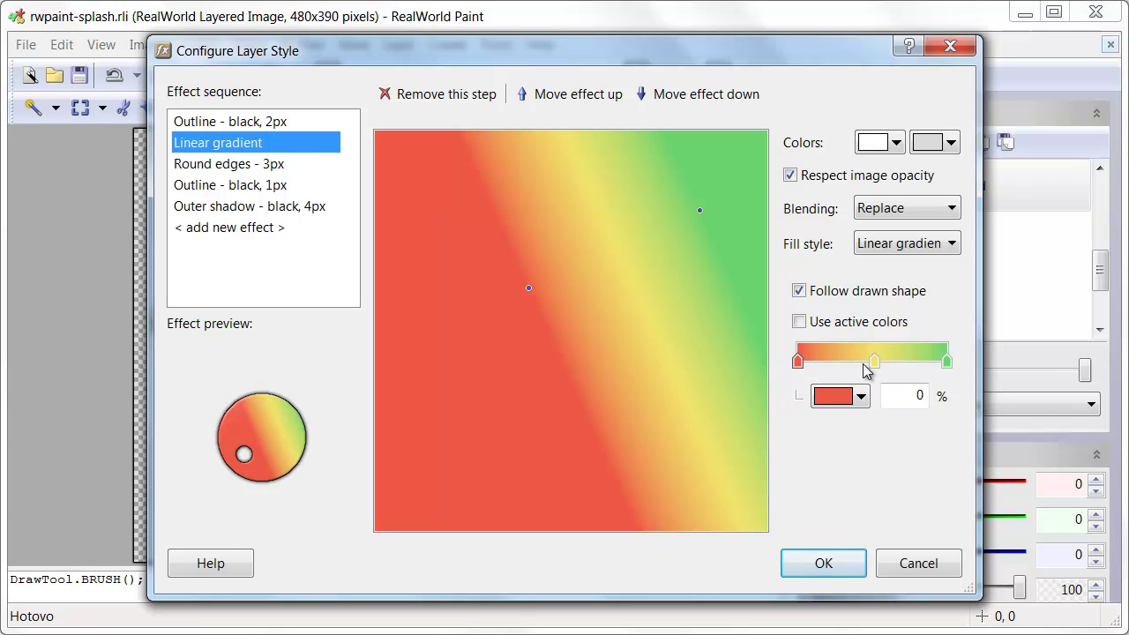
{"action": "left_click", "coordinate": [798, 361]}
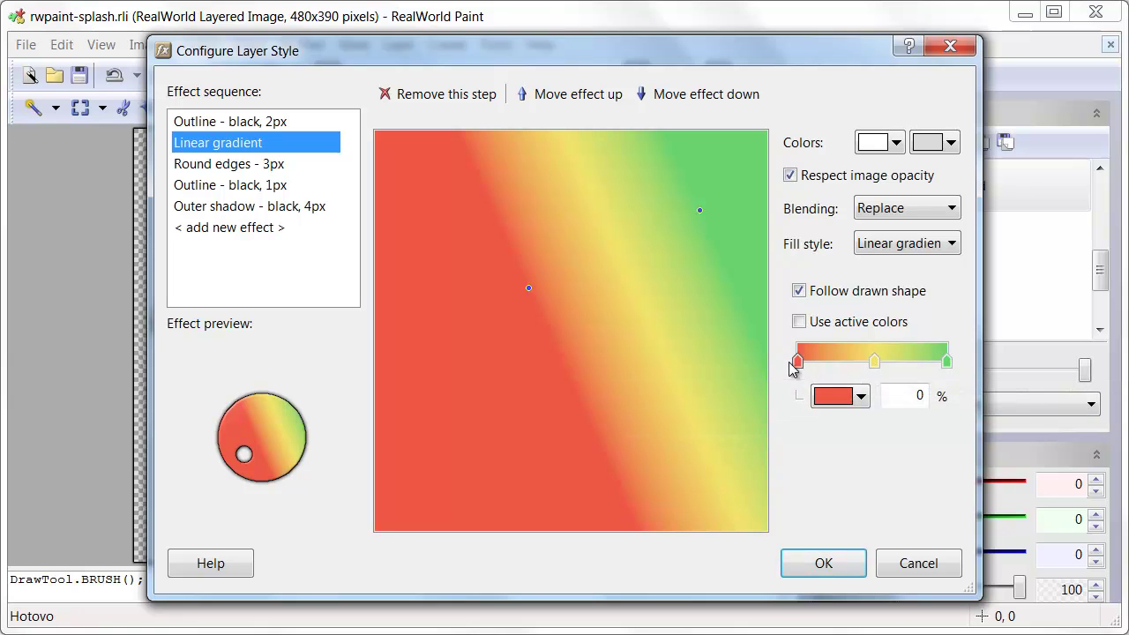
{"action": "left_click", "coordinate": [873, 361]}
{"action": "left_click", "coordinate": [947, 361]}
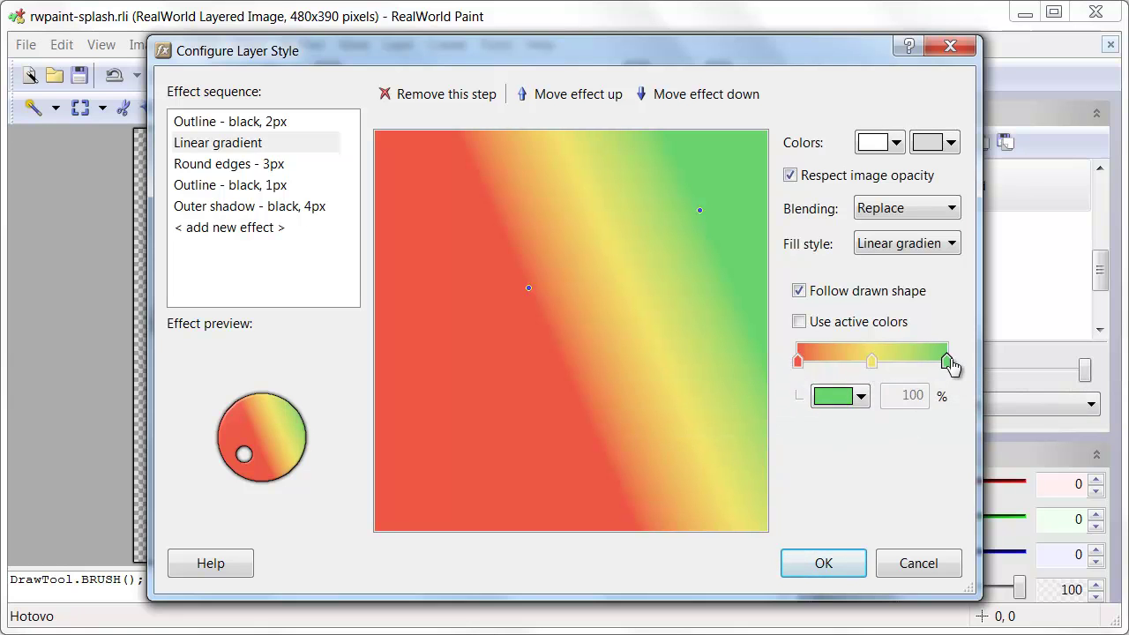
{"action": "left_click", "coordinate": [843, 362]}
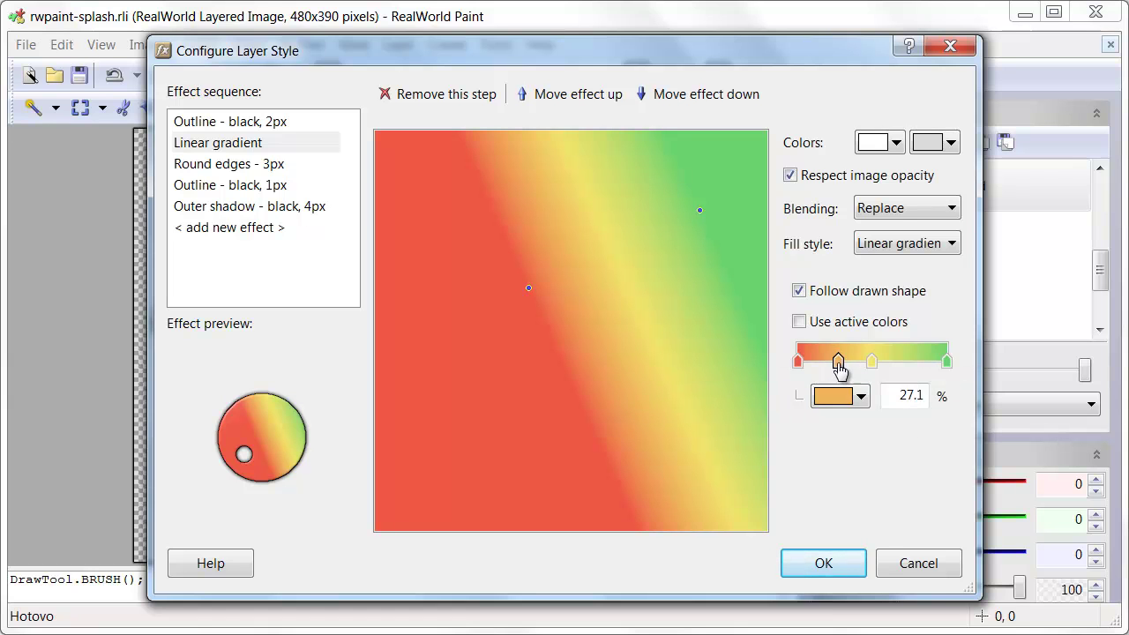
{"action": "left_click", "coordinate": [861, 396]}
{"action": "left_click", "coordinate": [917, 556]}
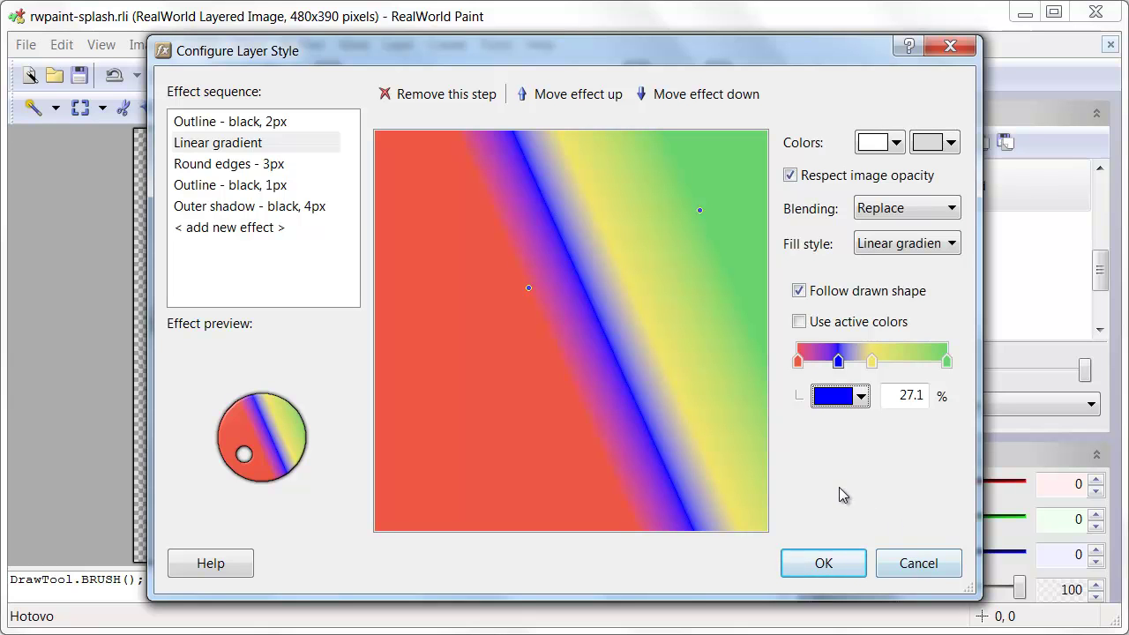
{"action": "left_click", "coordinate": [235, 168]}
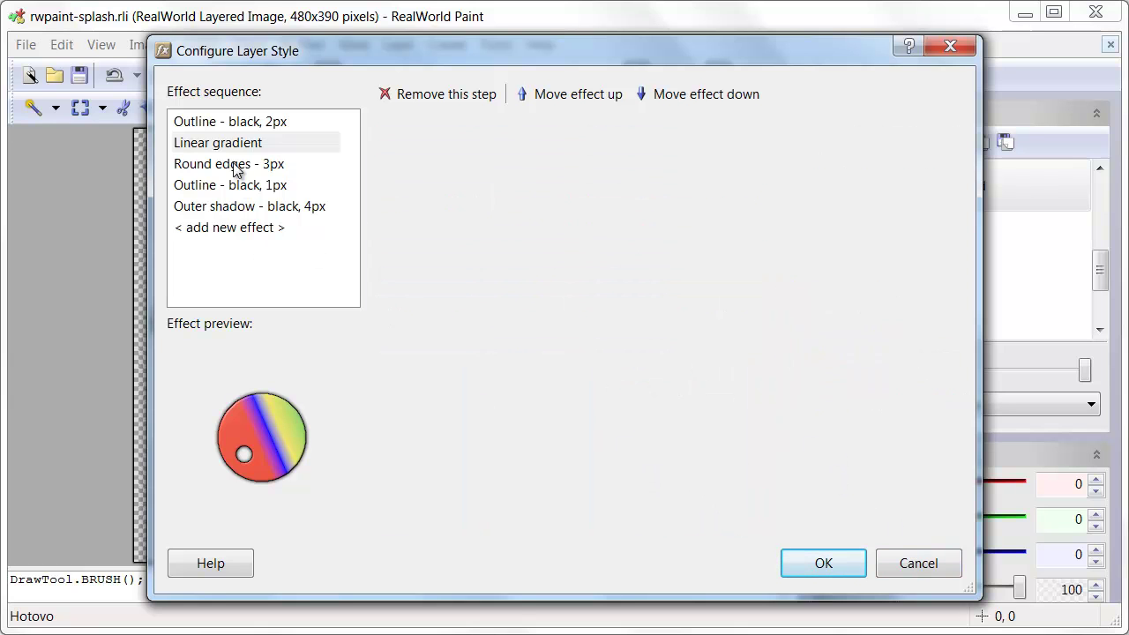
{"action": "left_click", "coordinate": [233, 185]}
{"action": "left_click", "coordinate": [223, 212]}
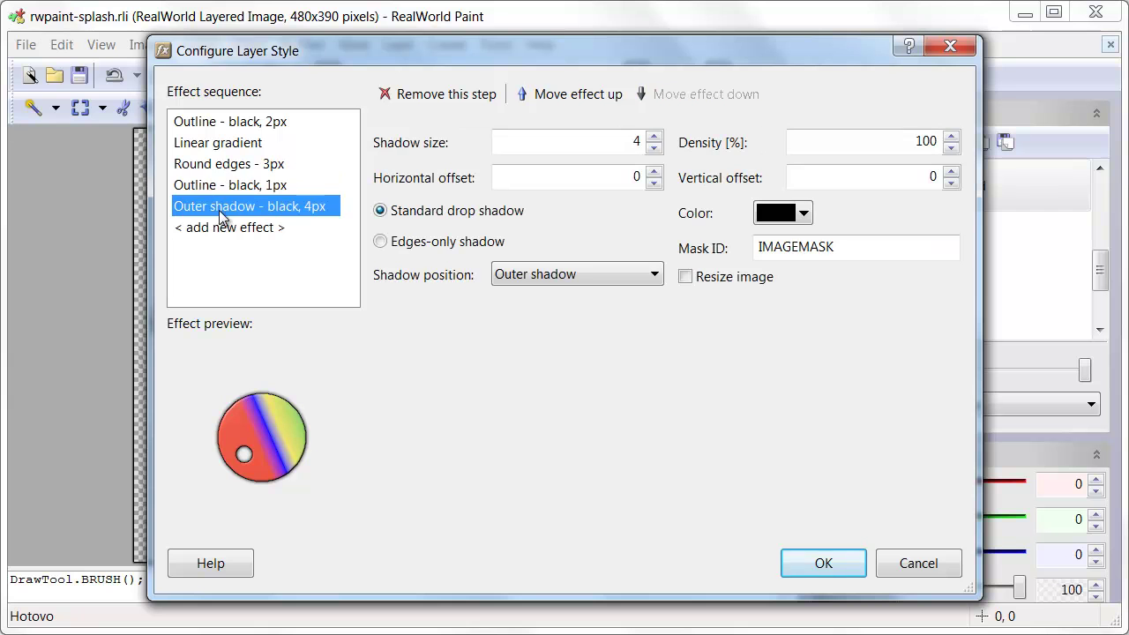
{"action": "left_click", "coordinate": [917, 564]}
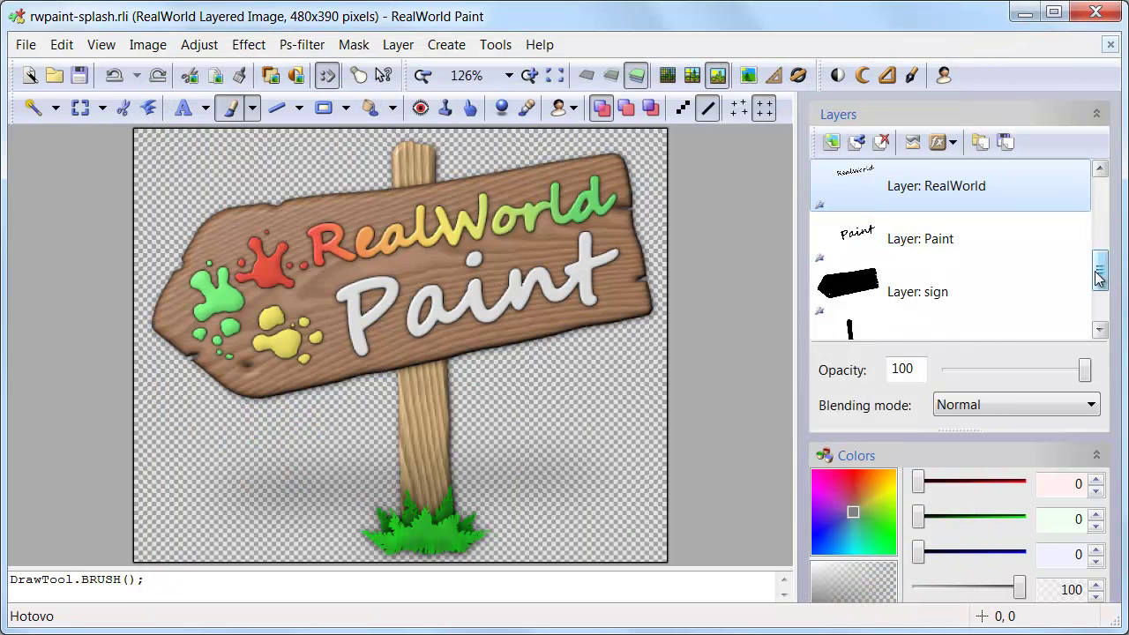
Review the grass-back style's green outline, wood texture, bevel and outer shadow steps, closing unchanged
{"action": "left_click_drag", "start_coordinate": [1099, 278], "coordinate": [1099, 247]}
{"action": "left_click", "coordinate": [898, 194]}
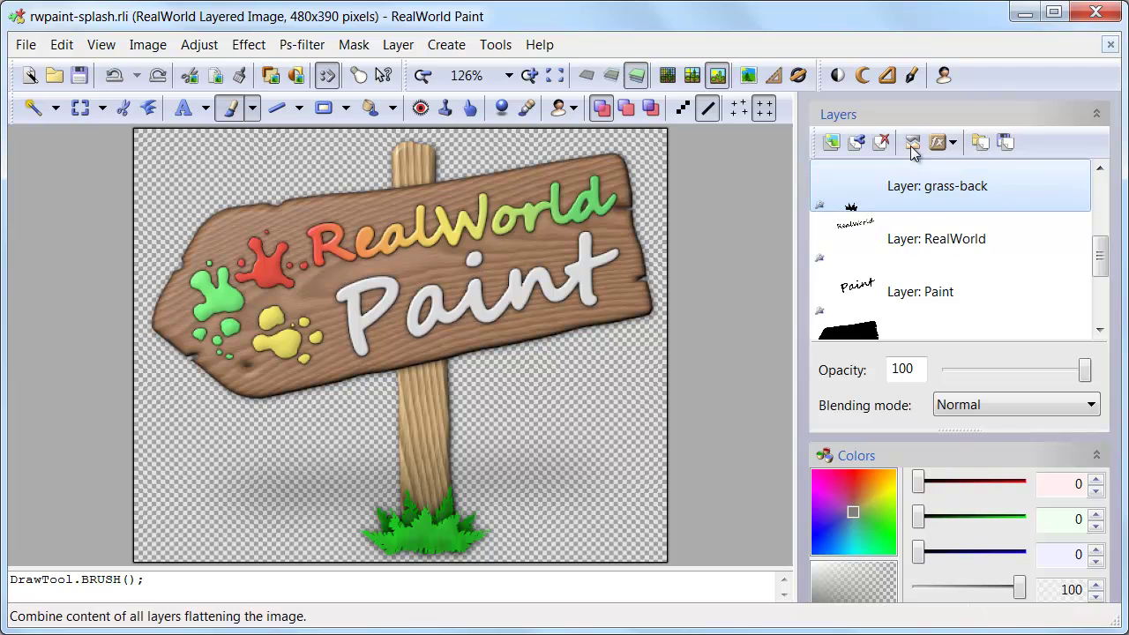
{"action": "left_click", "coordinate": [946, 146]}
{"action": "left_click", "coordinate": [966, 173]}
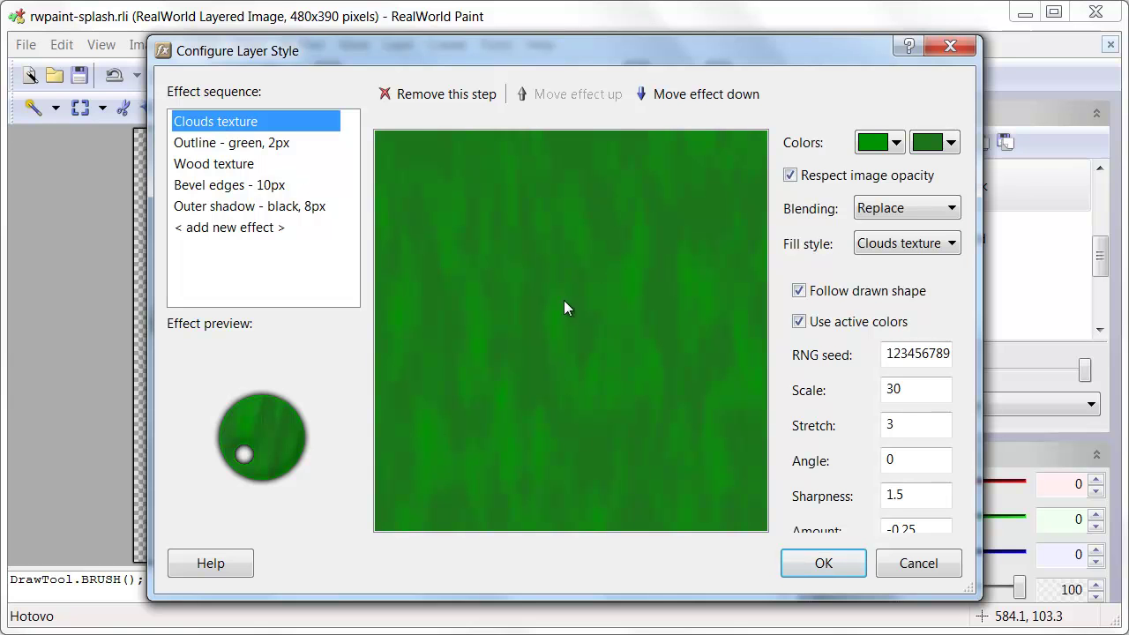
{"action": "left_click", "coordinate": [208, 150]}
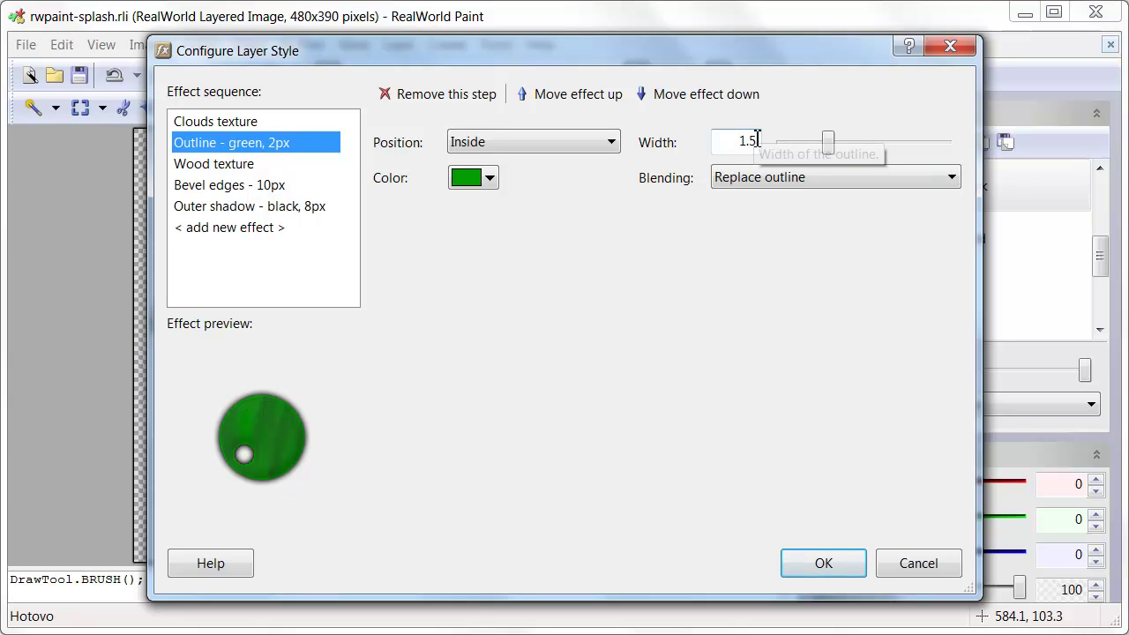
{"action": "left_click", "coordinate": [205, 167]}
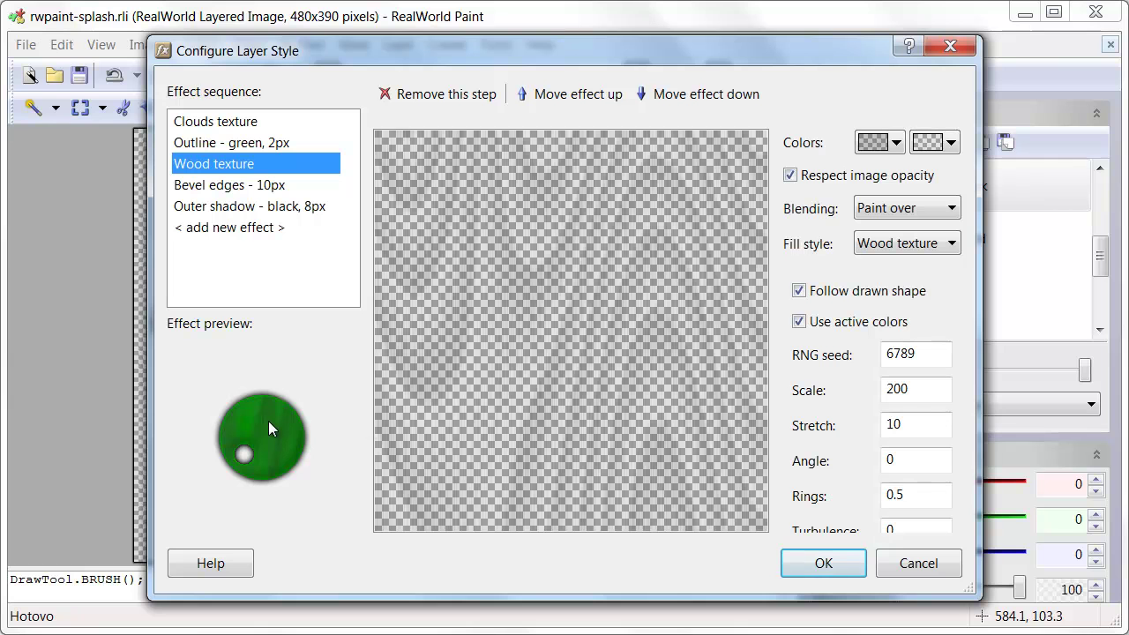
{"action": "left_click", "coordinate": [894, 144]}
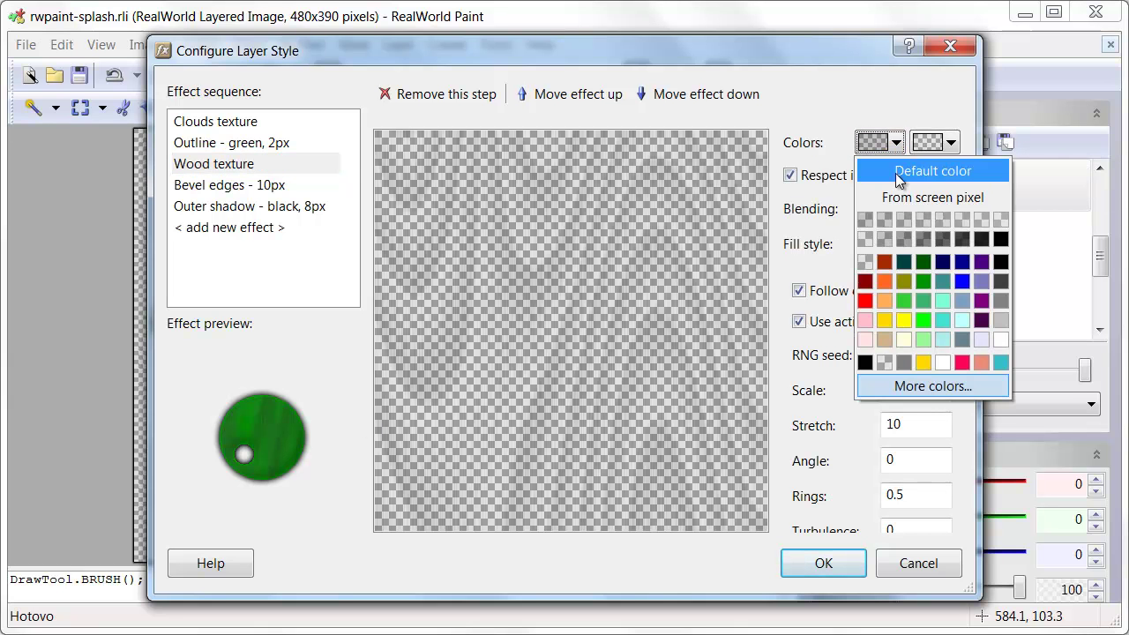
{"action": "left_click", "coordinate": [830, 116]}
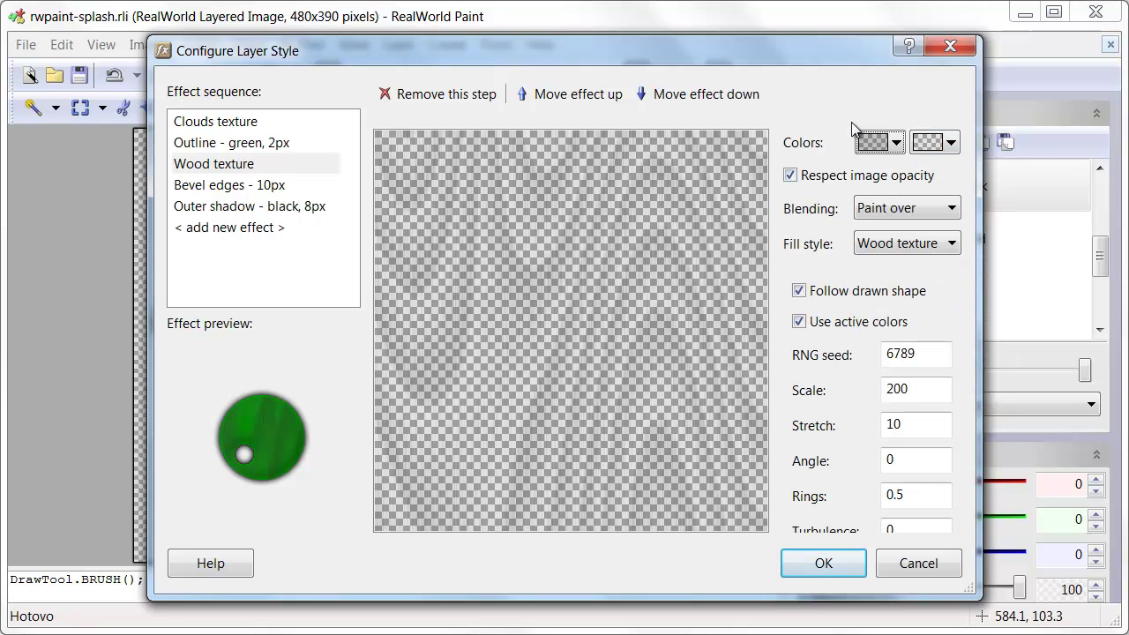
{"action": "left_click", "coordinate": [216, 187]}
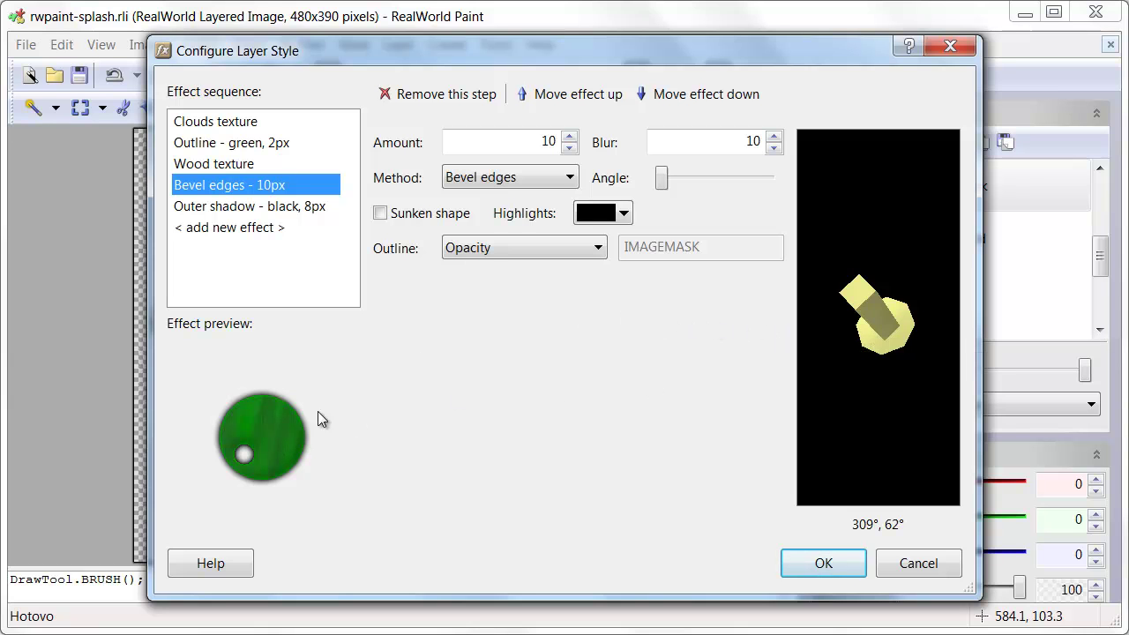
{"action": "left_click", "coordinate": [236, 210]}
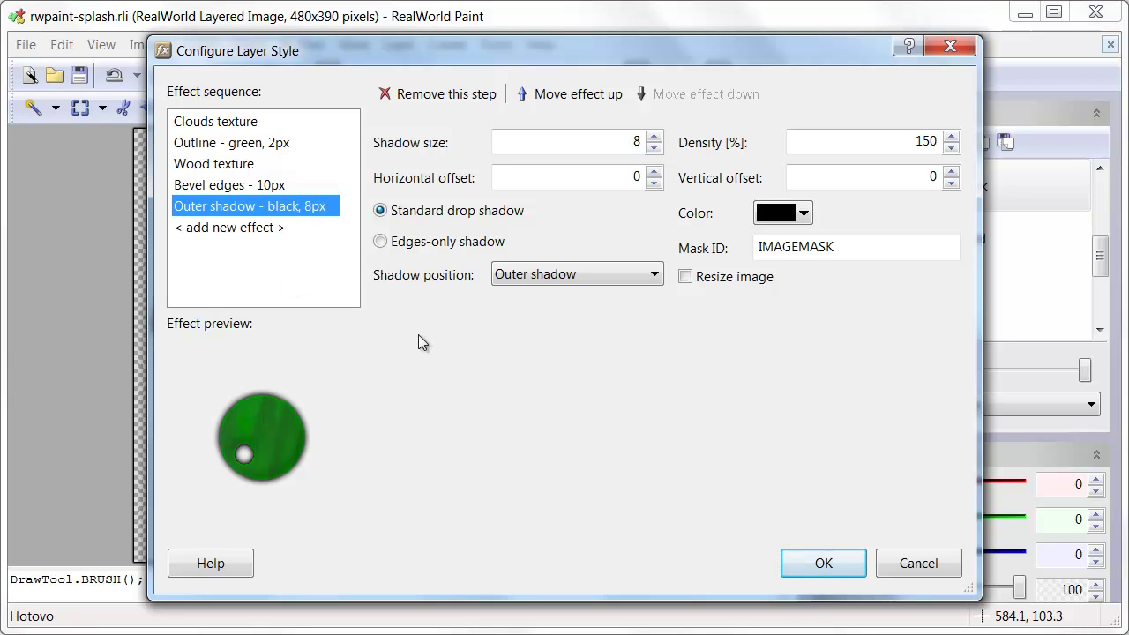
{"action": "left_click", "coordinate": [918, 565]}
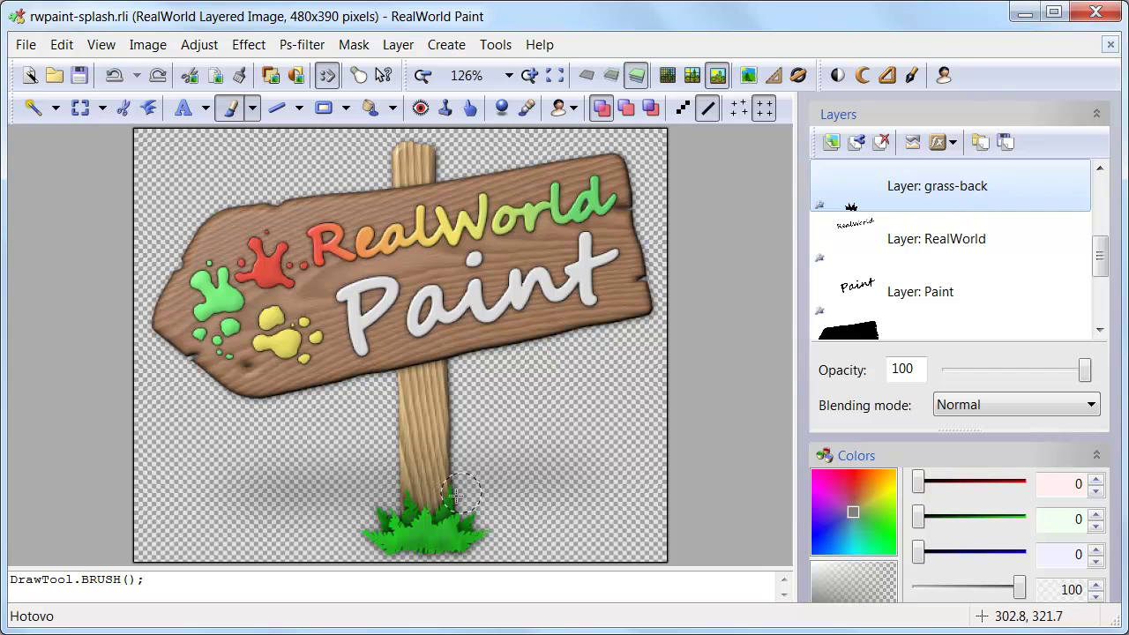
Review the grass-front style's lime outline, bevel, wood texture and outer shadow steps, closing unchanged
{"action": "left_click_drag", "start_coordinate": [1102, 253], "coordinate": [1109, 234]}
{"action": "left_click", "coordinate": [940, 183]}
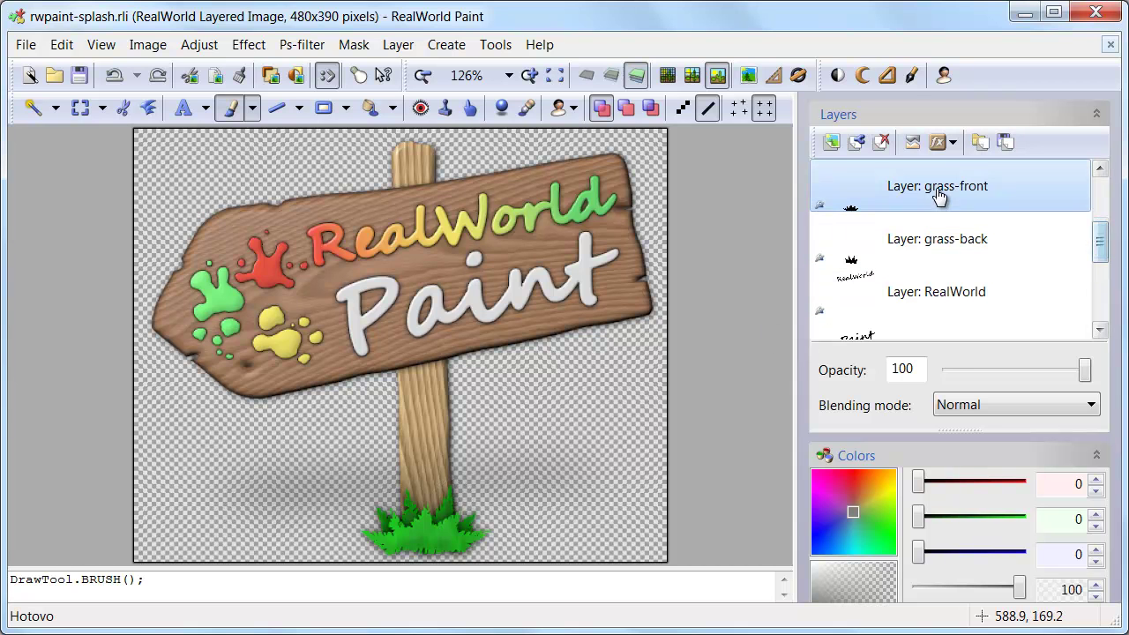
{"action": "left_click", "coordinate": [944, 142]}
{"action": "left_click", "coordinate": [980, 168]}
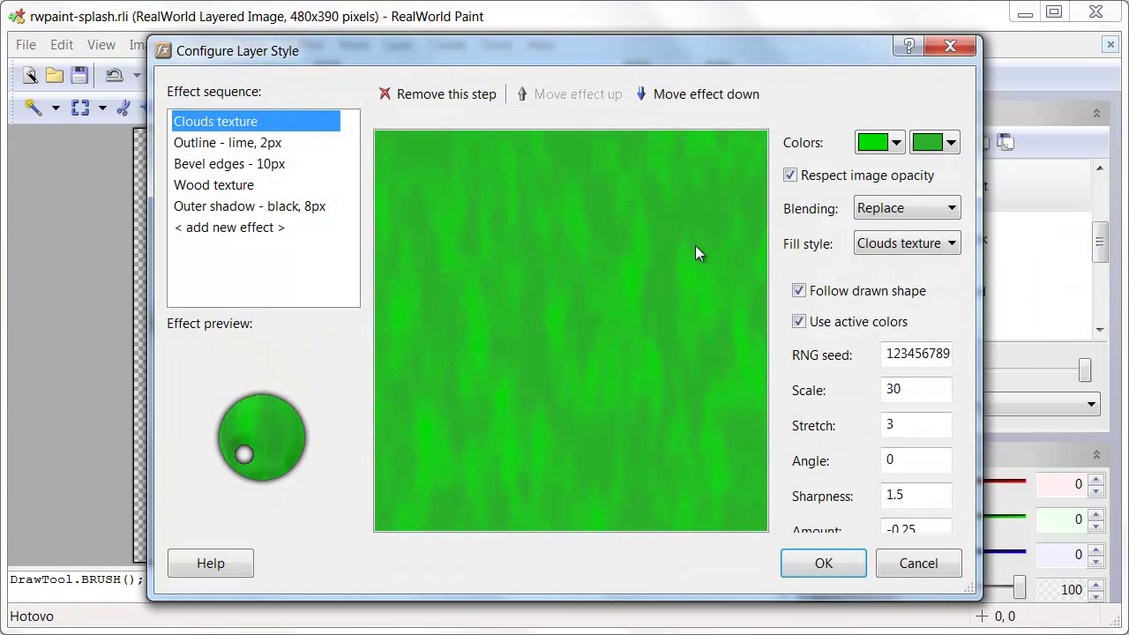
{"action": "left_click", "coordinate": [222, 146]}
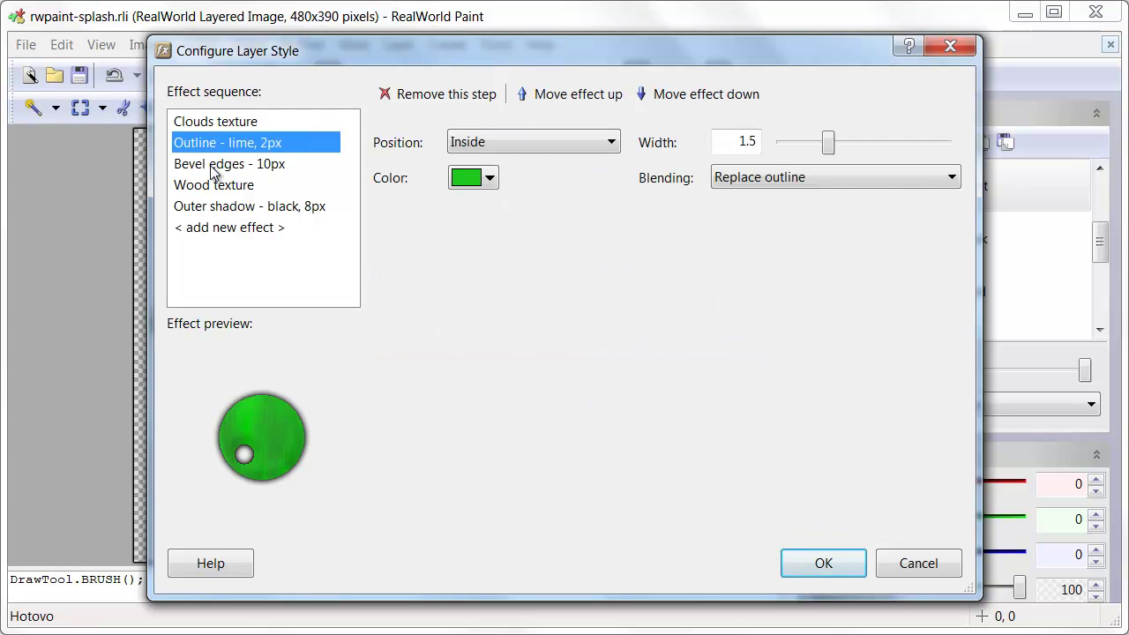
{"action": "left_click", "coordinate": [214, 171]}
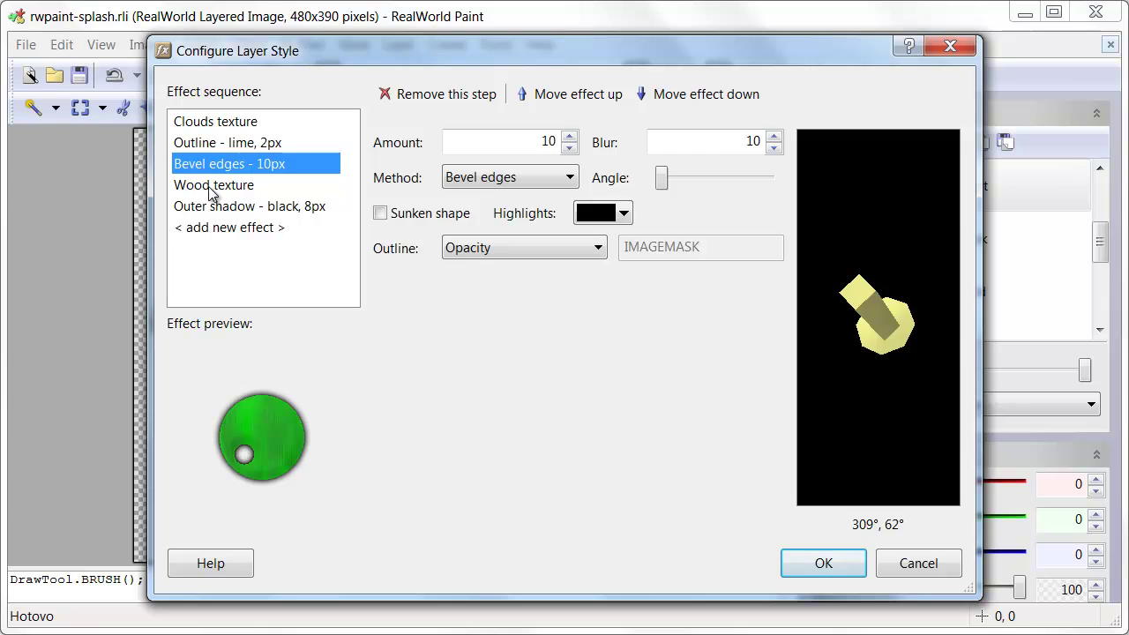
{"action": "left_click", "coordinate": [211, 188]}
{"action": "left_click", "coordinate": [202, 212]}
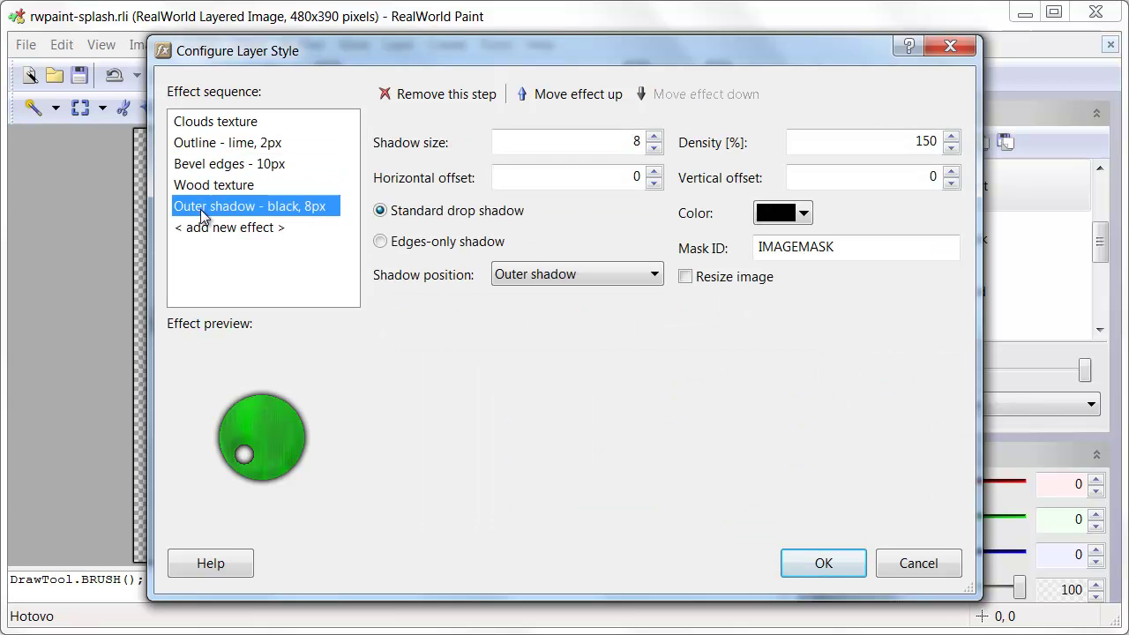
{"action": "left_click", "coordinate": [917, 564]}
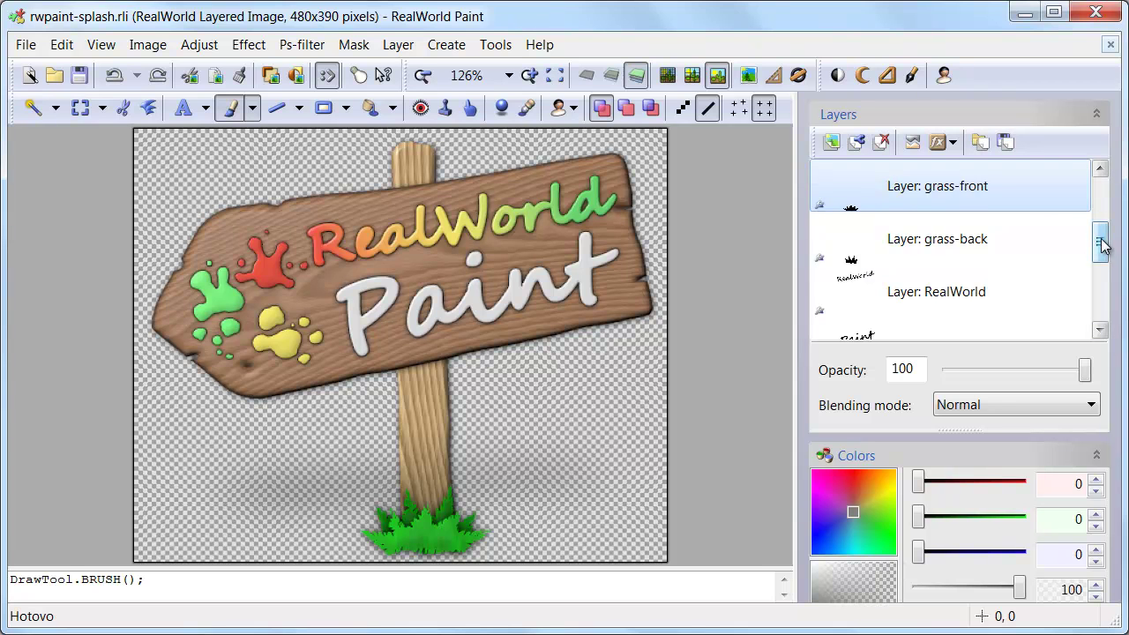
{"action": "left_click_drag", "start_coordinate": [1102, 239], "coordinate": [1104, 184]}
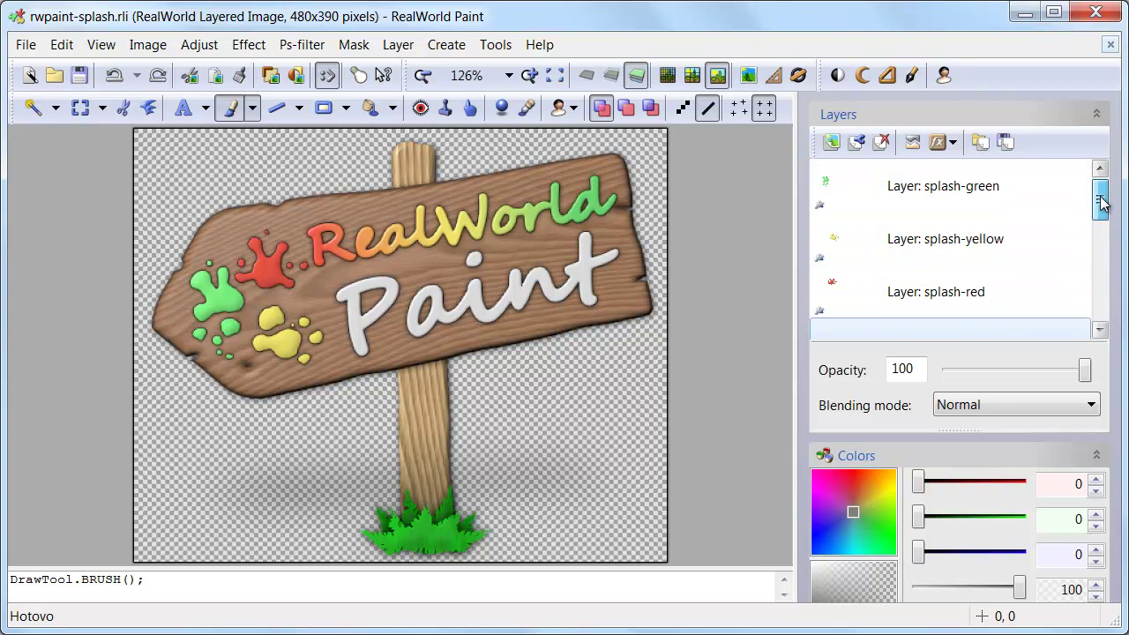
{"action": "left_click", "coordinate": [908, 297]}
{"action": "left_click", "coordinate": [943, 143]}
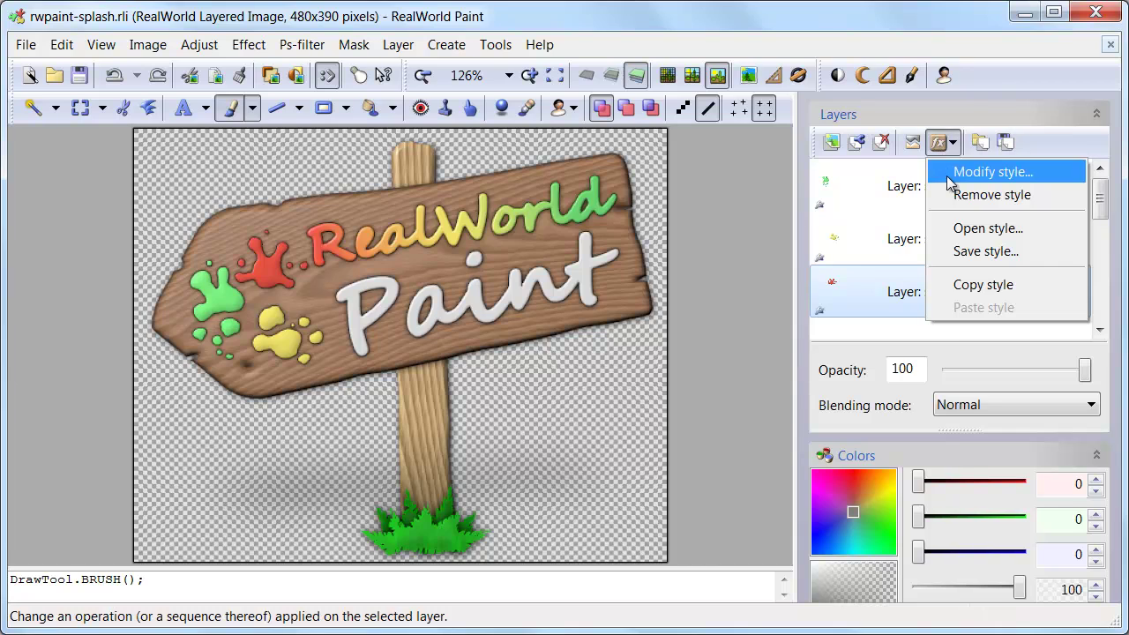
{"action": "left_click", "coordinate": [971, 172]}
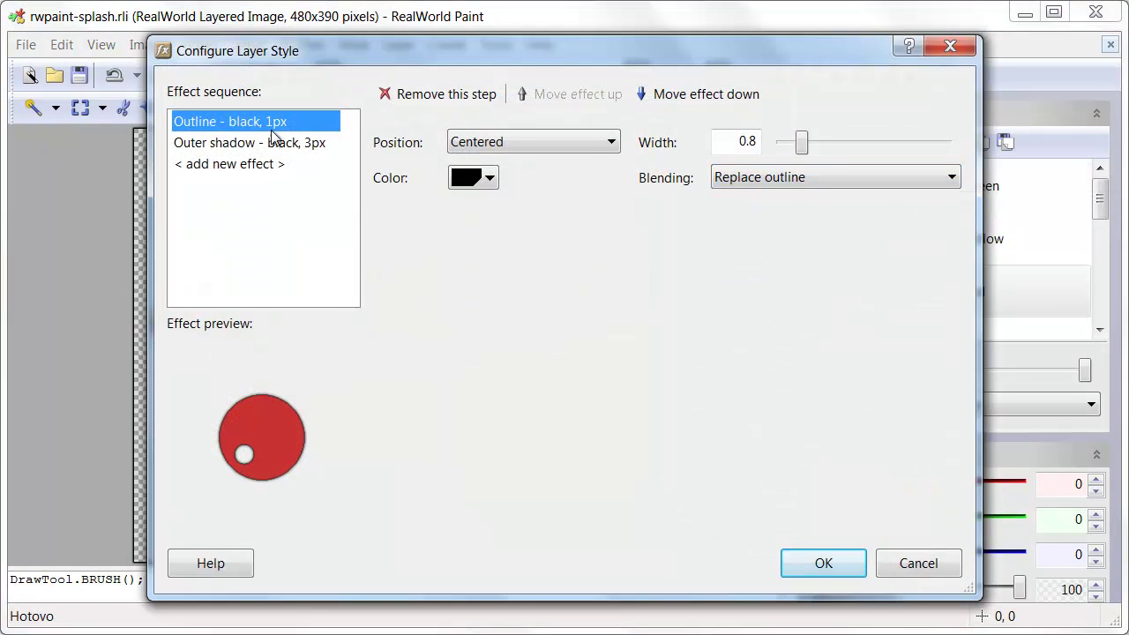
{"action": "mouse_move", "coordinate": [802, 148]}
{"action": "left_mouse_down"}
{"action": "mouse_move", "coordinate": [912, 149]}
{"action": "mouse_move", "coordinate": [824, 152]}
{"action": "left_mouse_up"}
{"action": "left_click", "coordinate": [269, 144]}
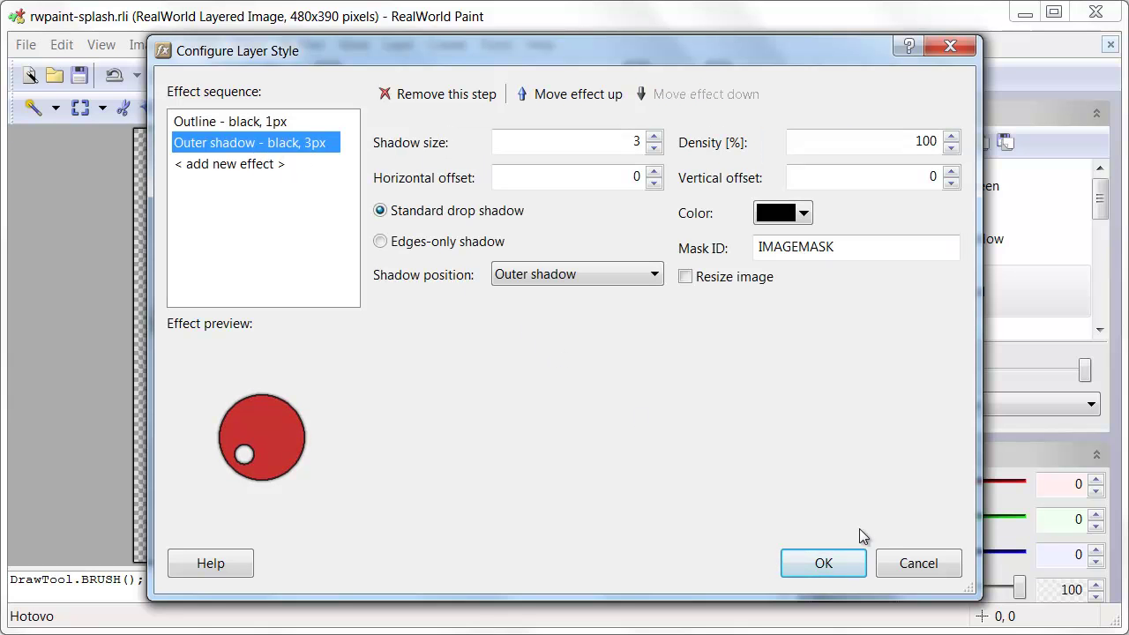
{"action": "left_click", "coordinate": [917, 564]}
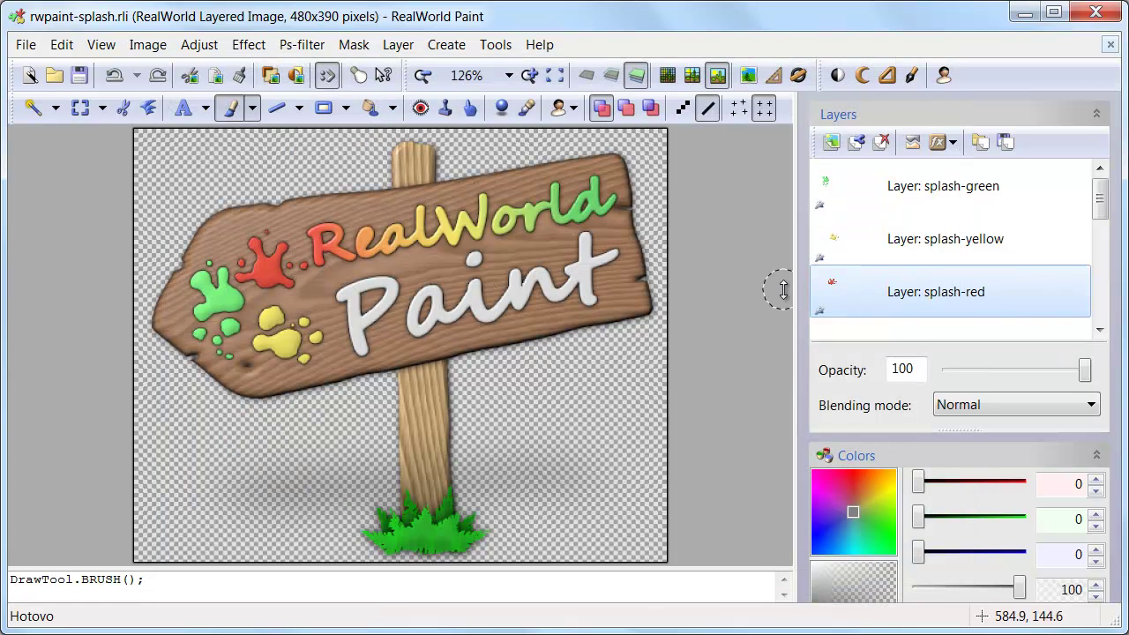
Select the shadow layer, view it alone then with all layers, and open its style
{"action": "left_click_drag", "start_coordinate": [1101, 194], "coordinate": [1096, 319]}
{"action": "left_click", "coordinate": [854, 300]}
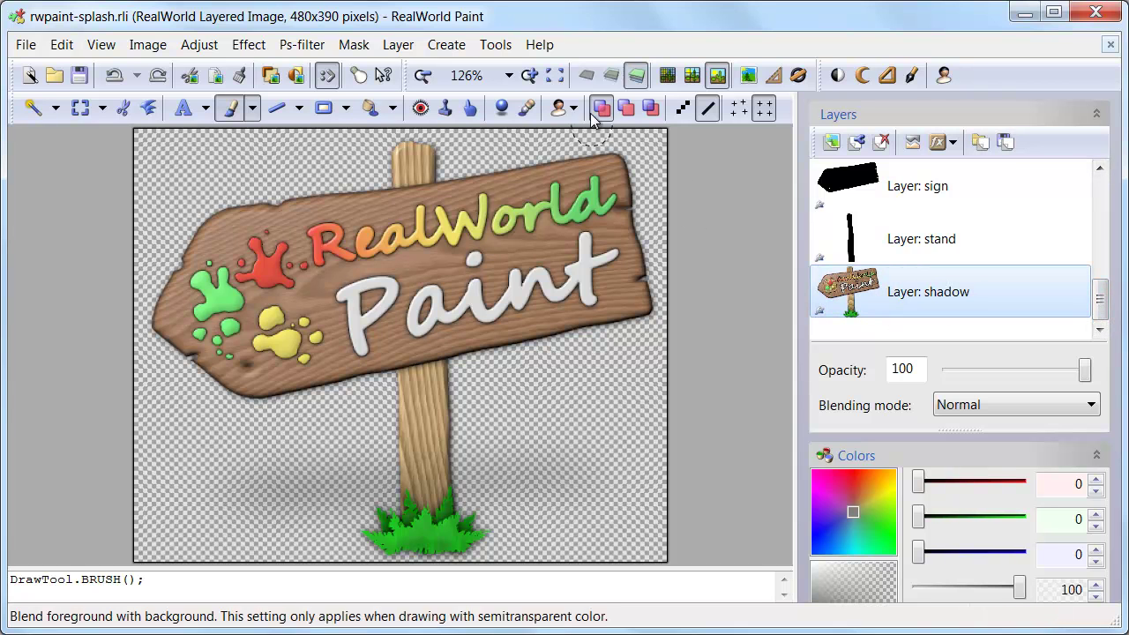
{"action": "left_click", "coordinate": [586, 75]}
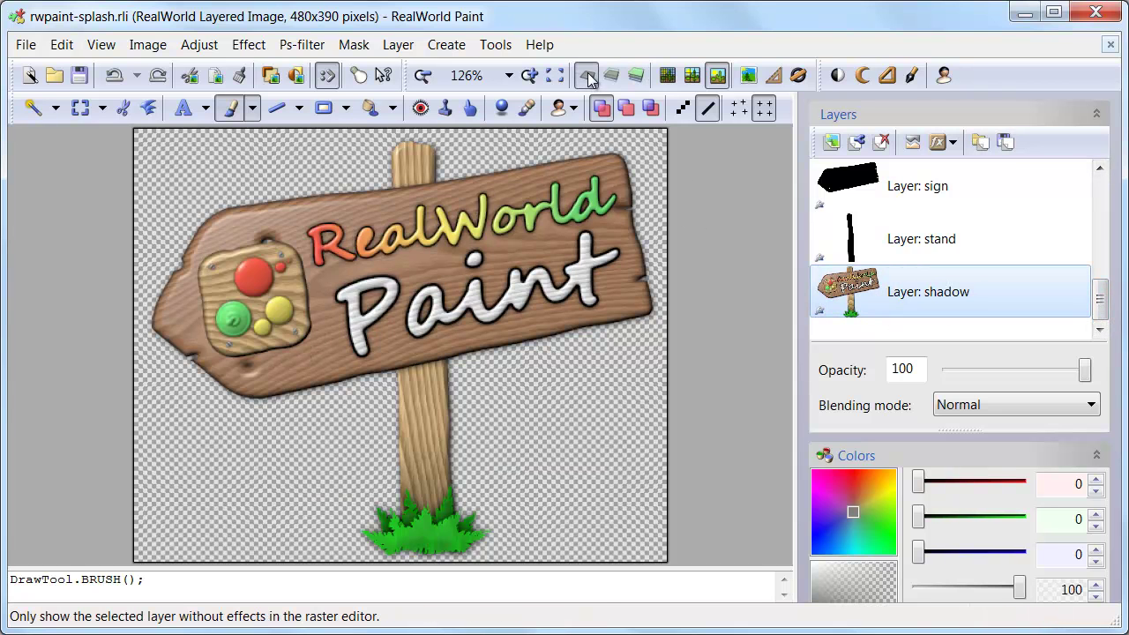
{"action": "left_click", "coordinate": [637, 76]}
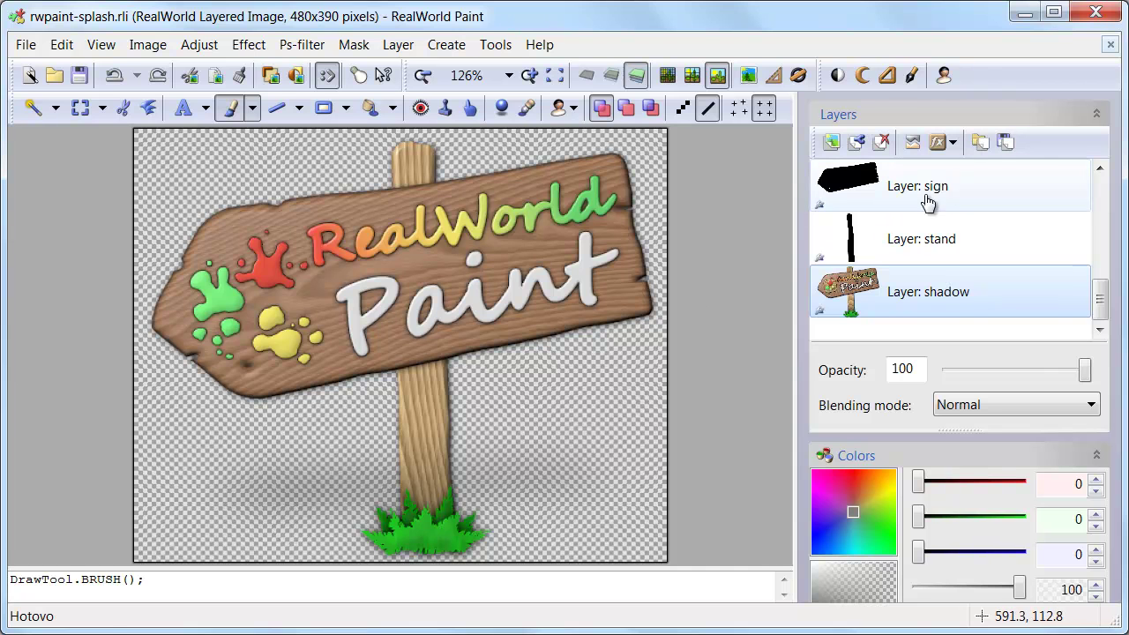
{"action": "left_click", "coordinate": [944, 148]}
{"action": "left_click", "coordinate": [967, 172]}
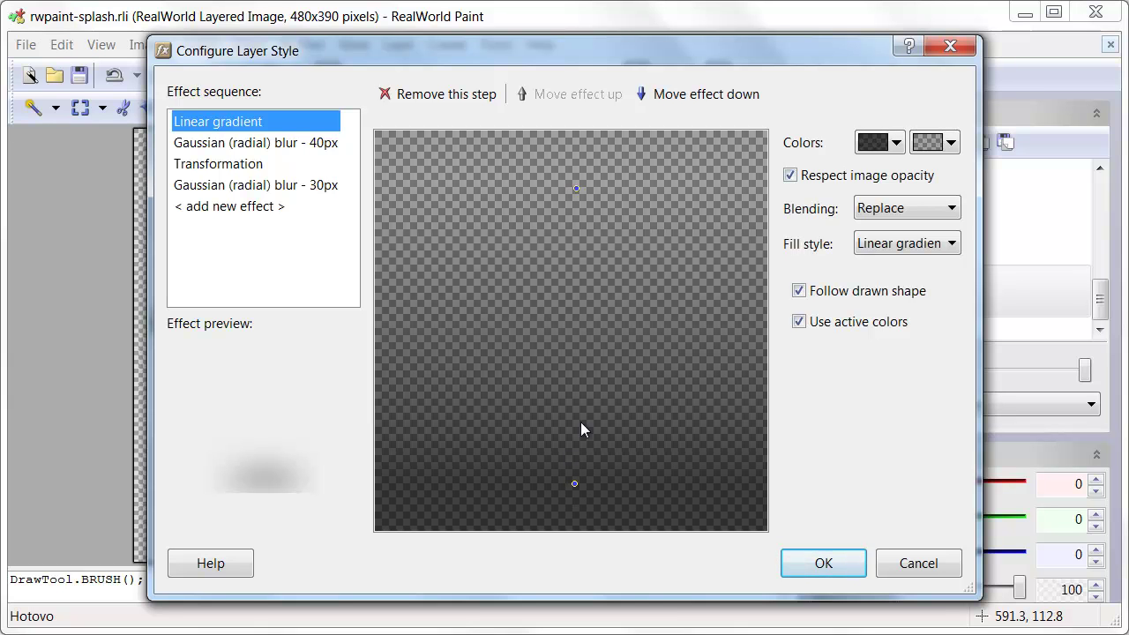
Inspect the 40px blur, perspective transformation and 30px blur steps, then cancel unchanged
{"action": "left_click", "coordinate": [267, 142]}
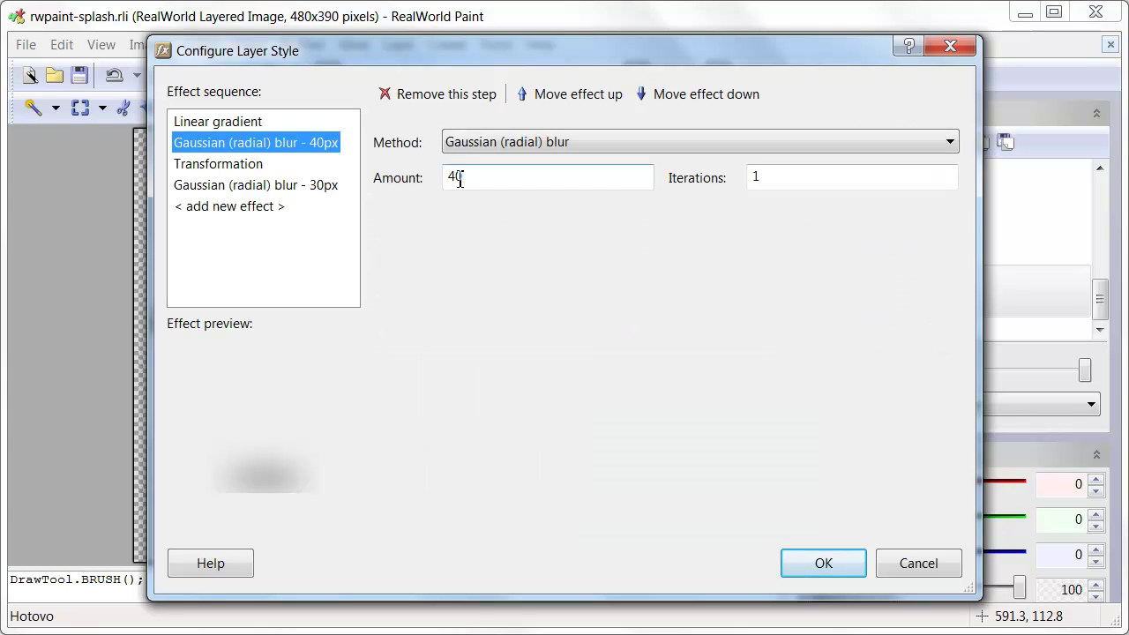
{"action": "left_click", "coordinate": [240, 166]}
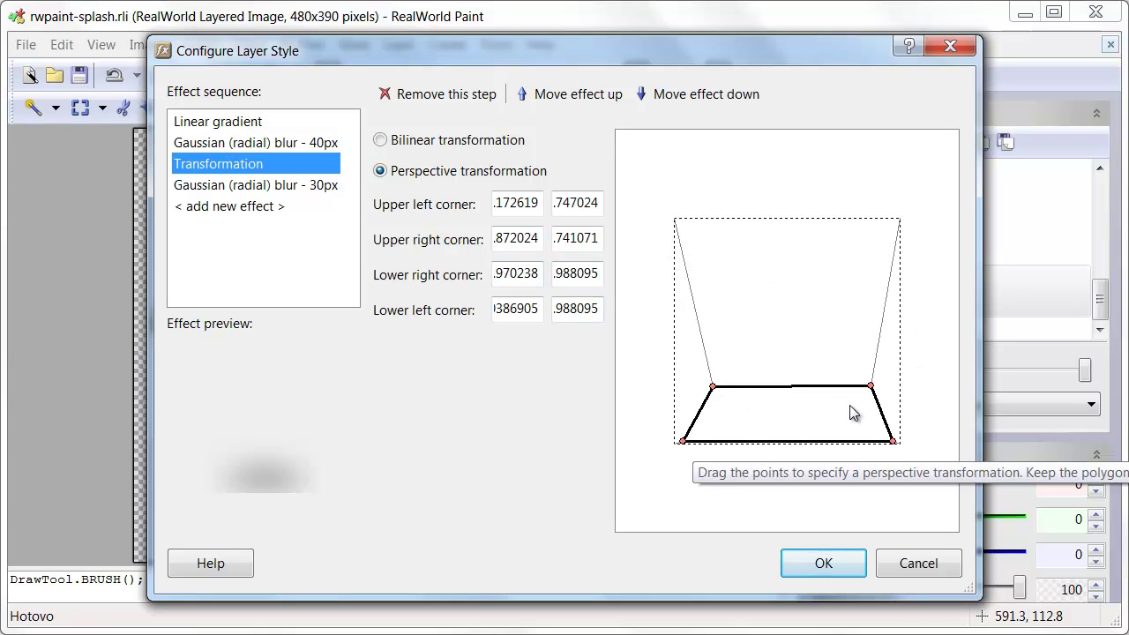
{"action": "left_click", "coordinate": [247, 187]}
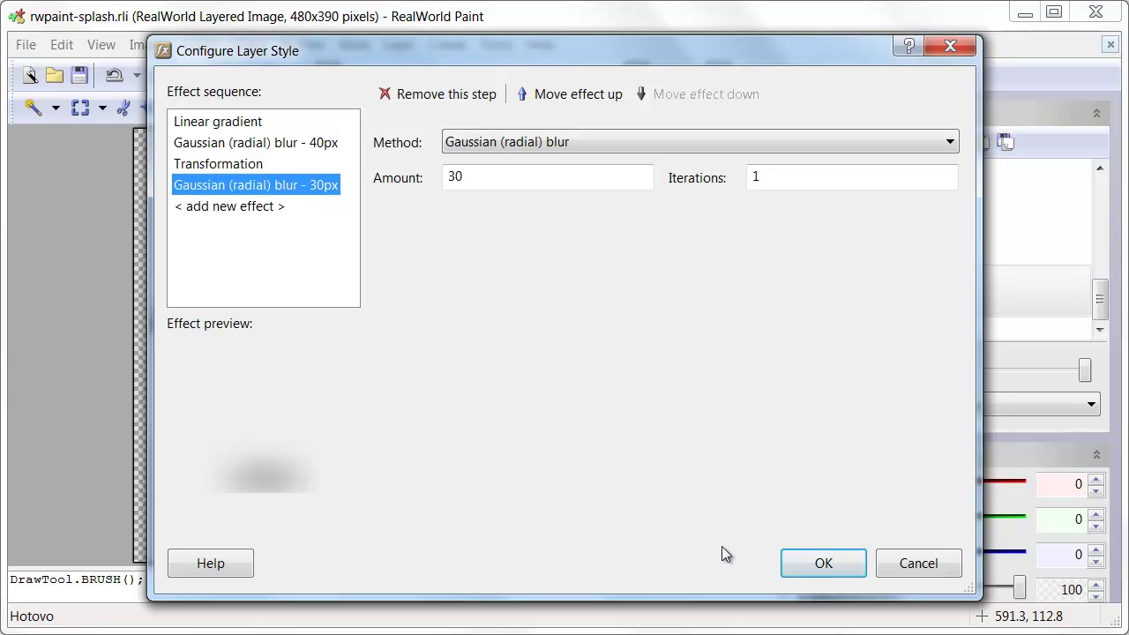
{"action": "left_click", "coordinate": [911, 564]}
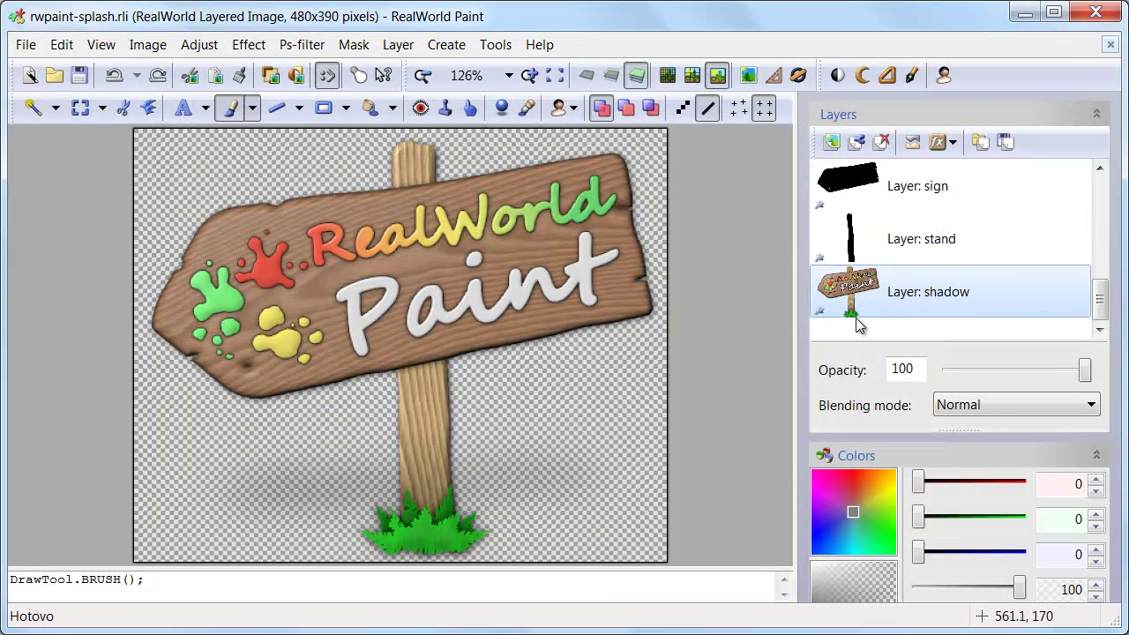
Try a rectangular erase over the sign, cancel it, then expand the Layers panel
{"action": "left_click", "coordinate": [323, 108]}
{"action": "left_click", "coordinate": [345, 108]}
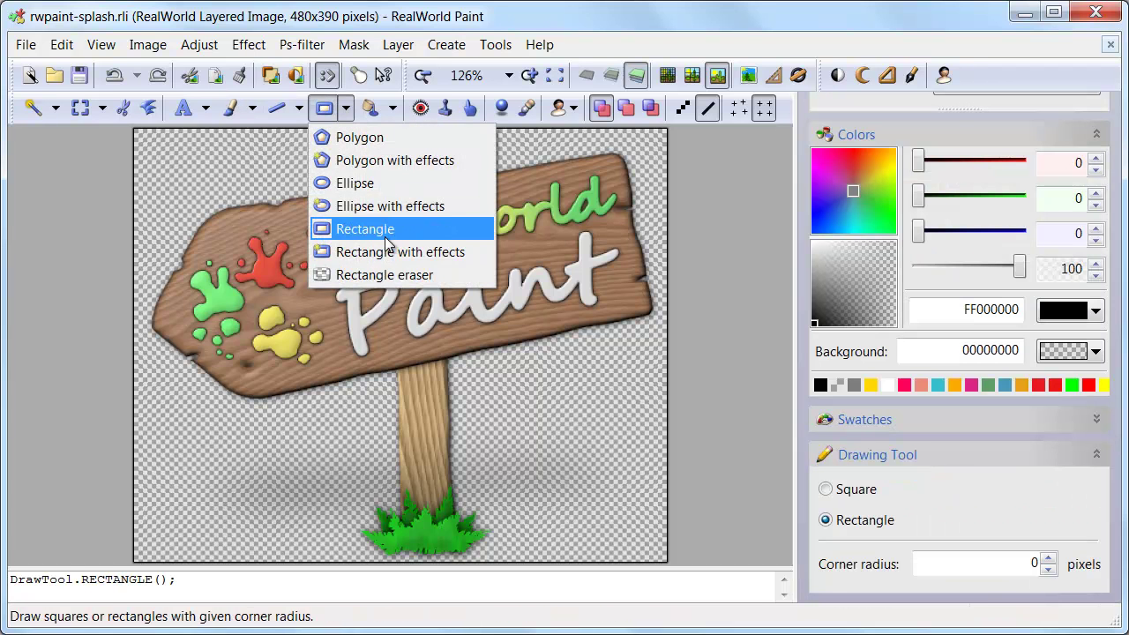
{"action": "left_click", "coordinate": [378, 275]}
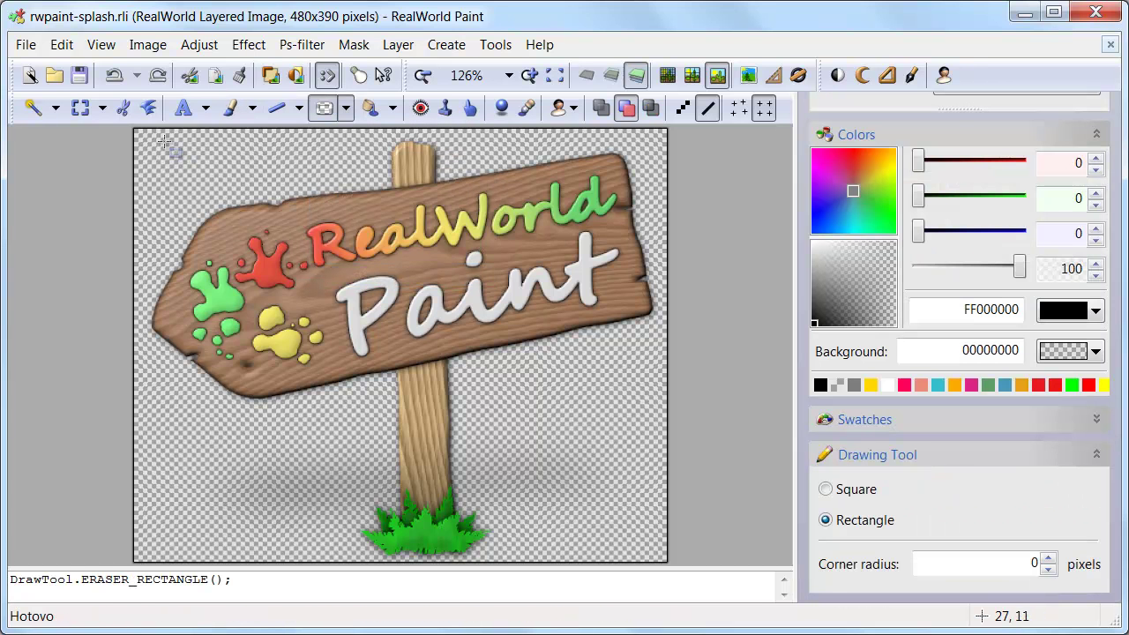
{"action": "mouse_move", "coordinate": [163, 140]}
{"action": "left_mouse_down"}
{"action": "mouse_move", "coordinate": [438, 411]}
{"action": "mouse_move", "coordinate": [446, 435]}
{"action": "left_mouse_up"}
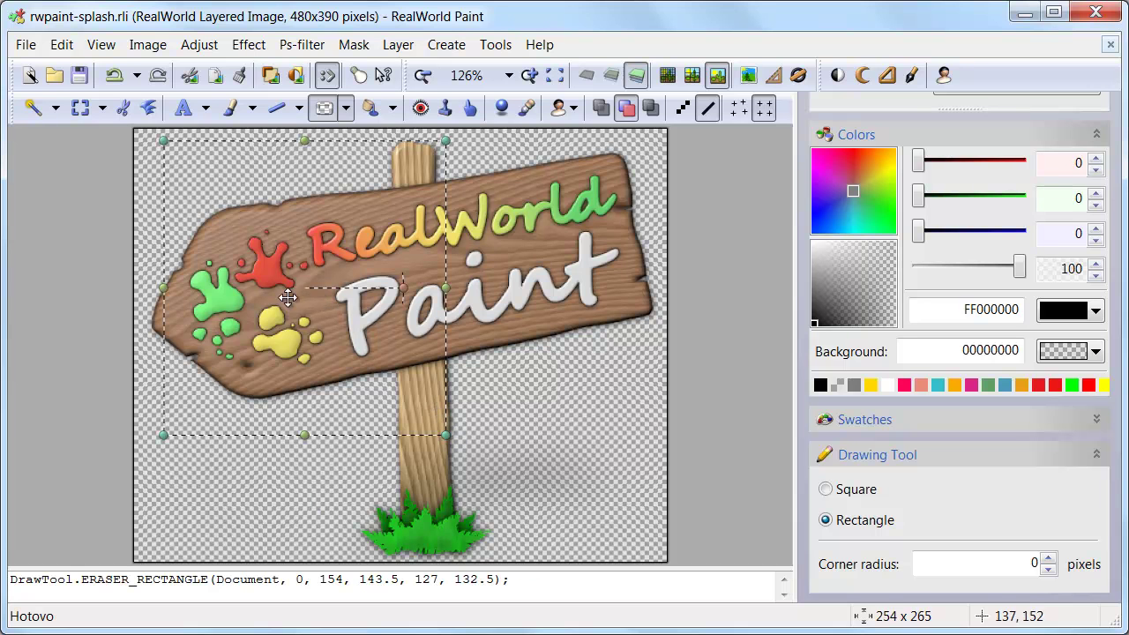
{"action": "mouse_move", "coordinate": [359, 297]}
{"action": "left_mouse_down"}
{"action": "mouse_move", "coordinate": [534, 300]}
{"action": "mouse_move", "coordinate": [407, 307]}
{"action": "left_mouse_up"}
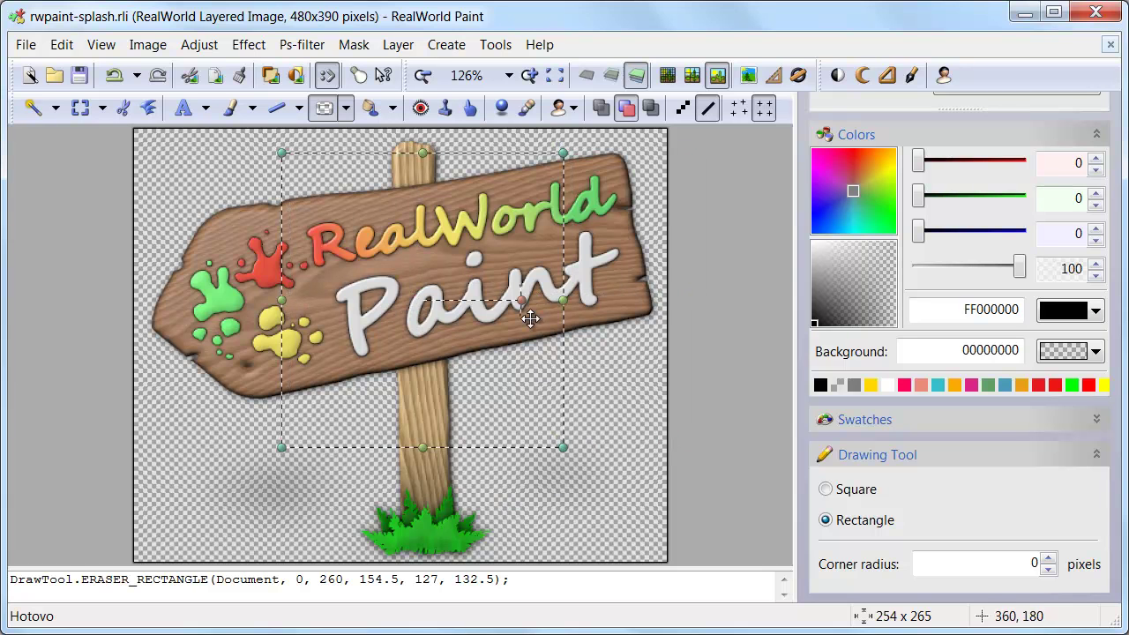
{"action": "key", "text": "Escape"}
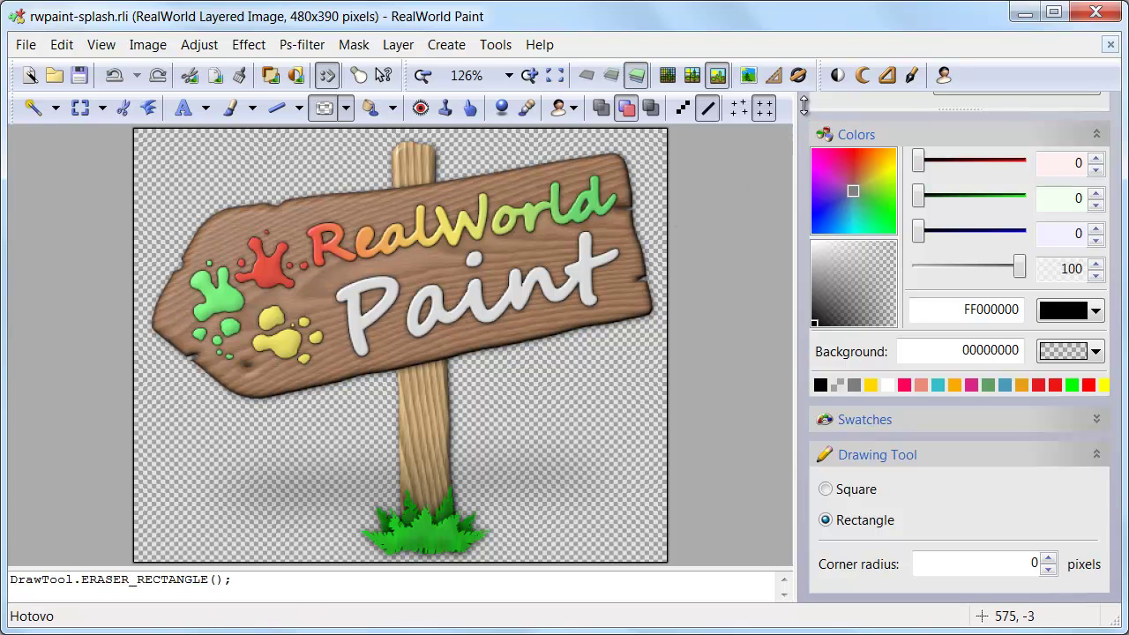
{"action": "left_click_drag", "start_coordinate": [804, 105], "coordinate": [803, 390]}
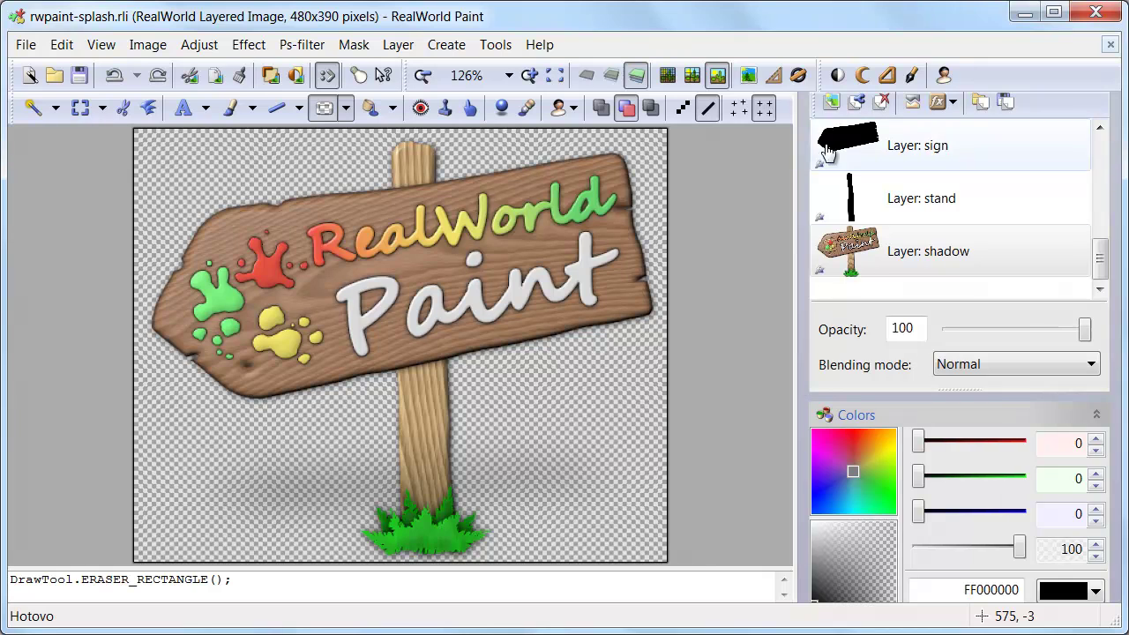
{"action": "scroll", "coordinate": [806, 115], "scroll_direction": "up", "scroll_amount": 1}
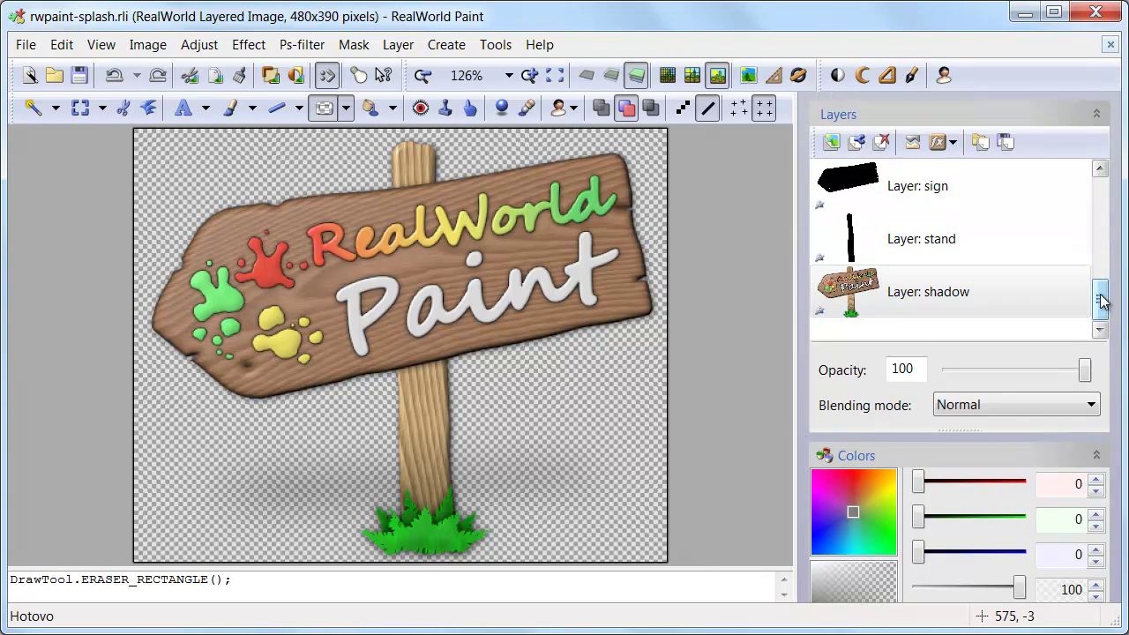
{"action": "left_click_drag", "start_coordinate": [1101, 301], "coordinate": [1101, 200]}
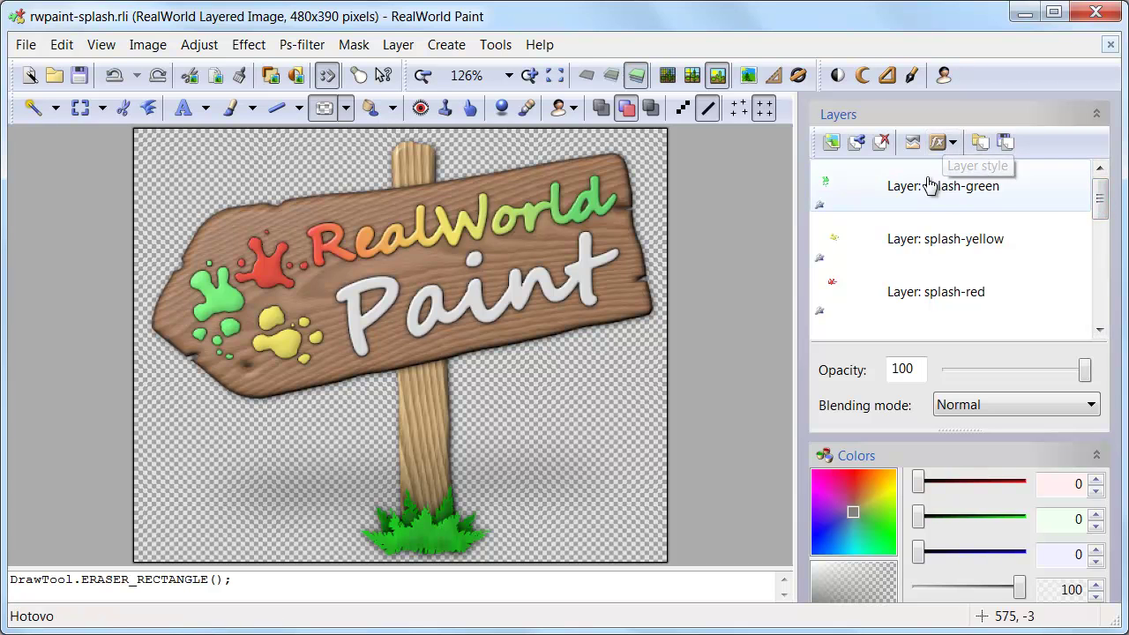
{"action": "left_click", "coordinate": [940, 142]}
{"action": "left_click", "coordinate": [960, 173]}
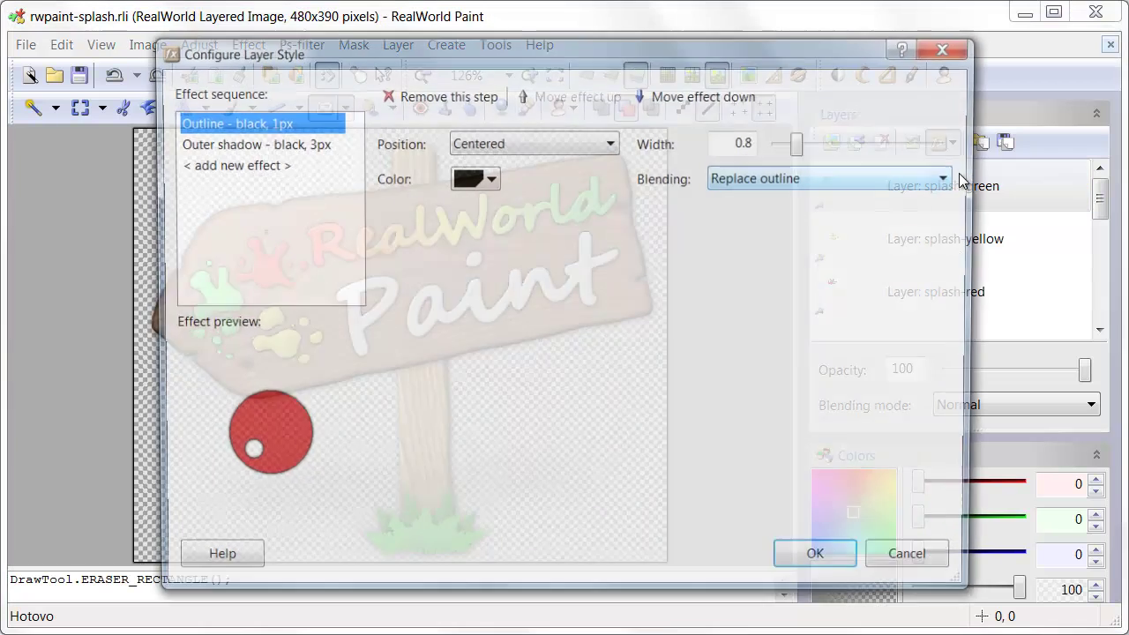
{"action": "left_click", "coordinate": [226, 165]}
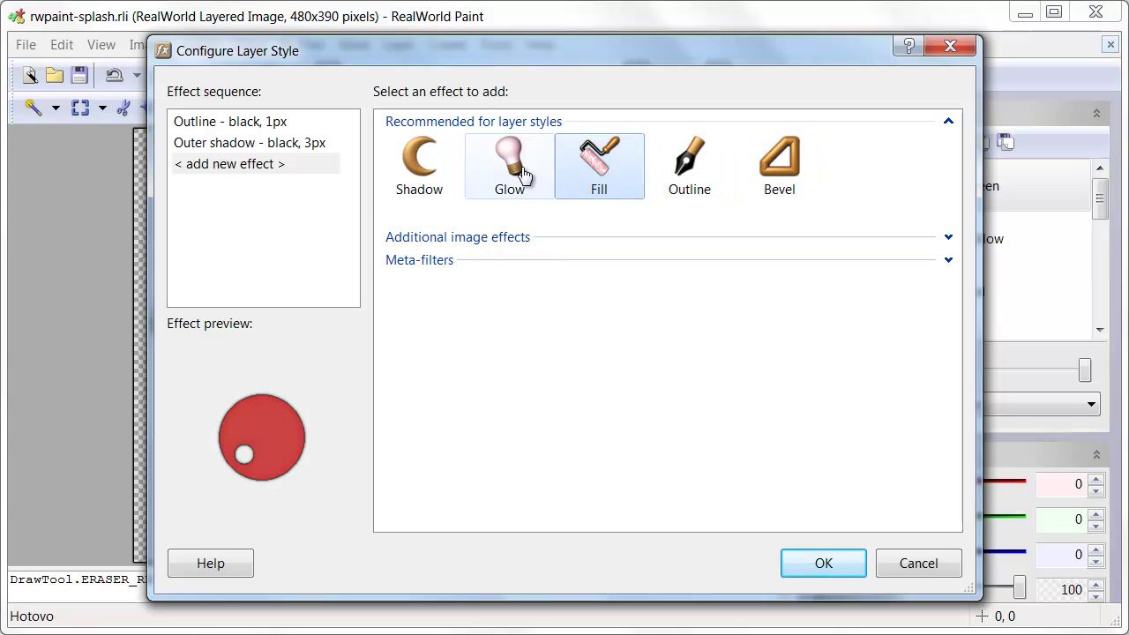
{"action": "left_click", "coordinate": [948, 237]}
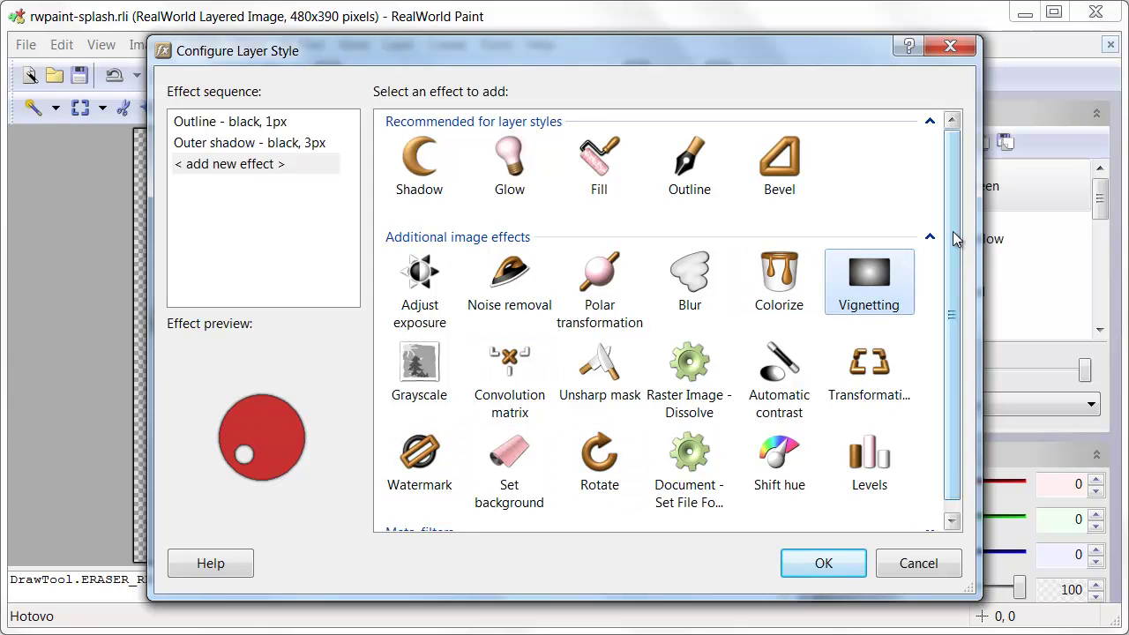
{"action": "scroll", "coordinate": [958, 318], "scroll_direction": "down", "scroll_amount": 1}
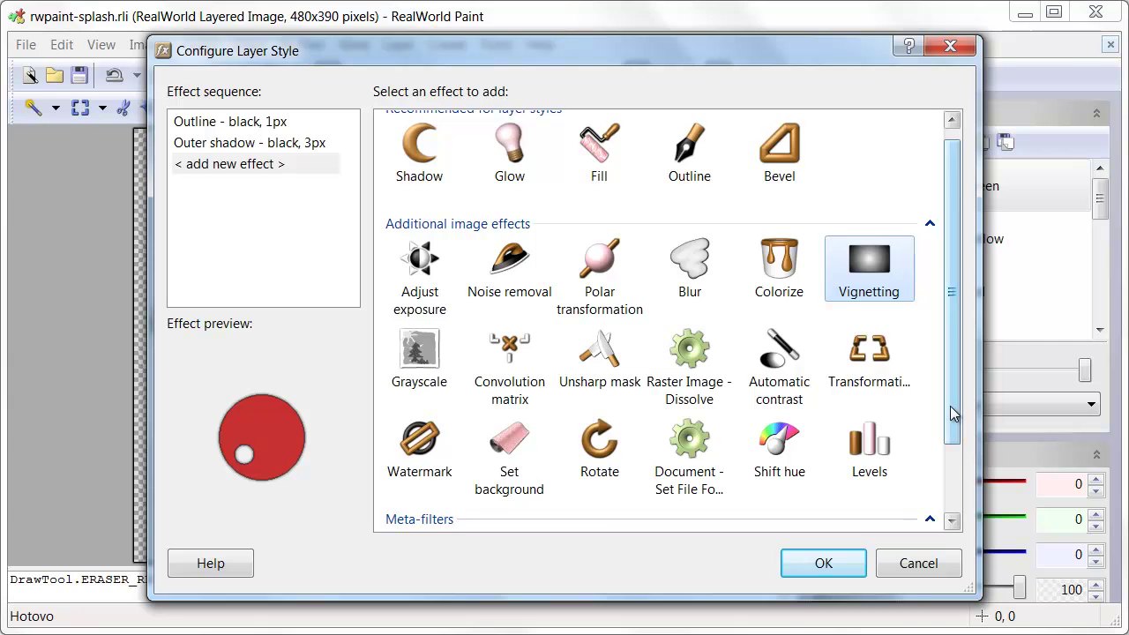
{"action": "scroll", "coordinate": [951, 484], "scroll_direction": "down", "scroll_amount": 2}
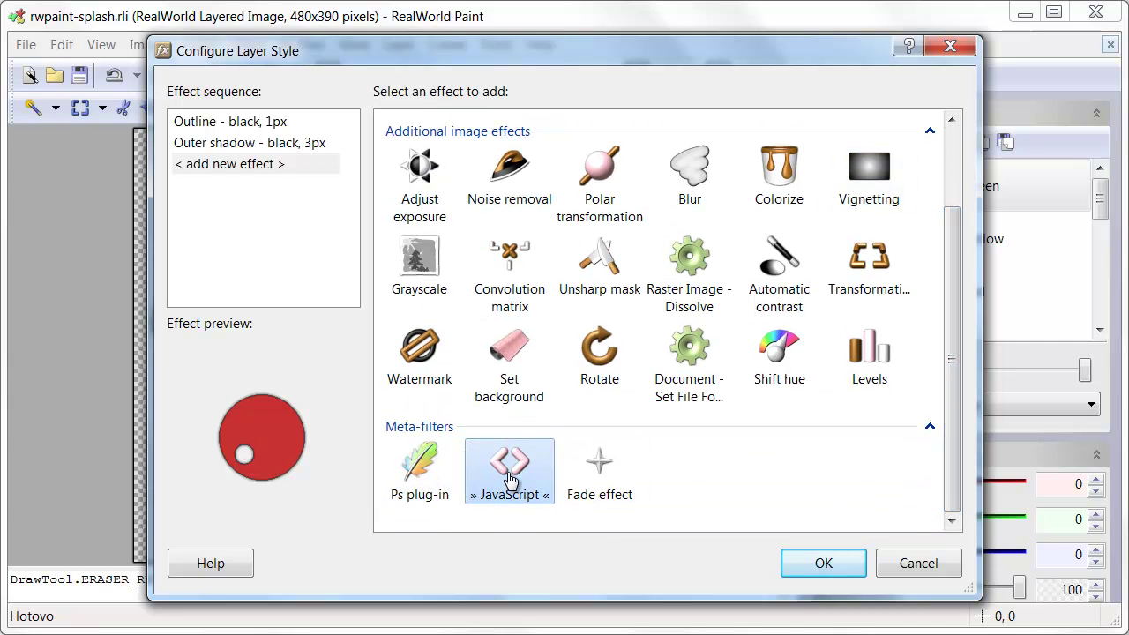
{"action": "left_click", "coordinate": [601, 474]}
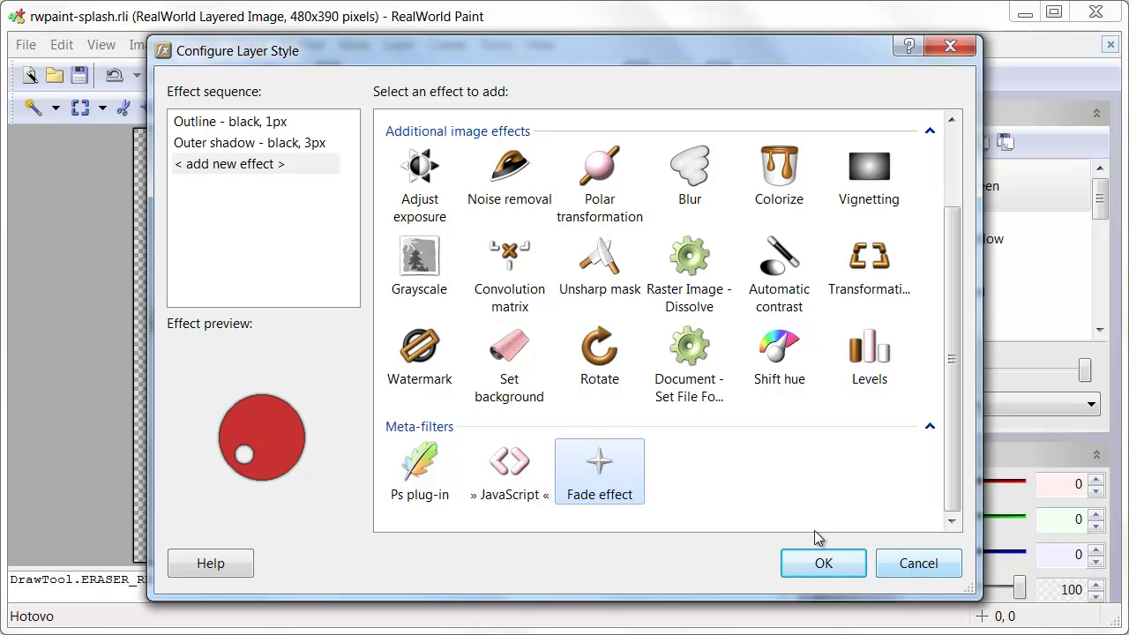
{"action": "left_click", "coordinate": [920, 560]}
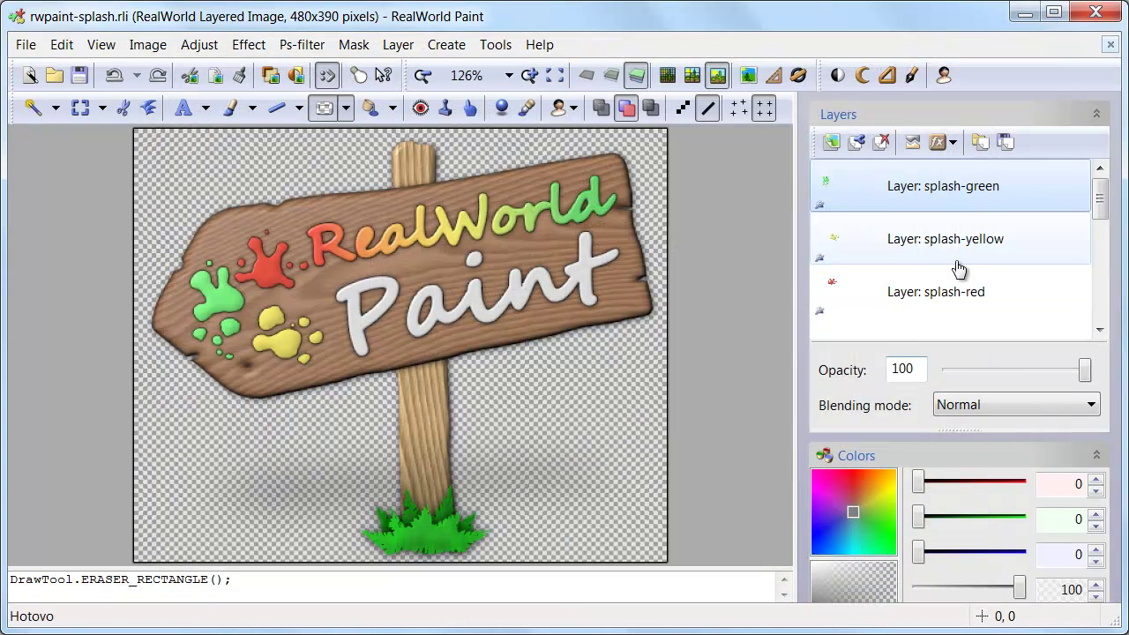
{"action": "left_click", "coordinate": [946, 143]}
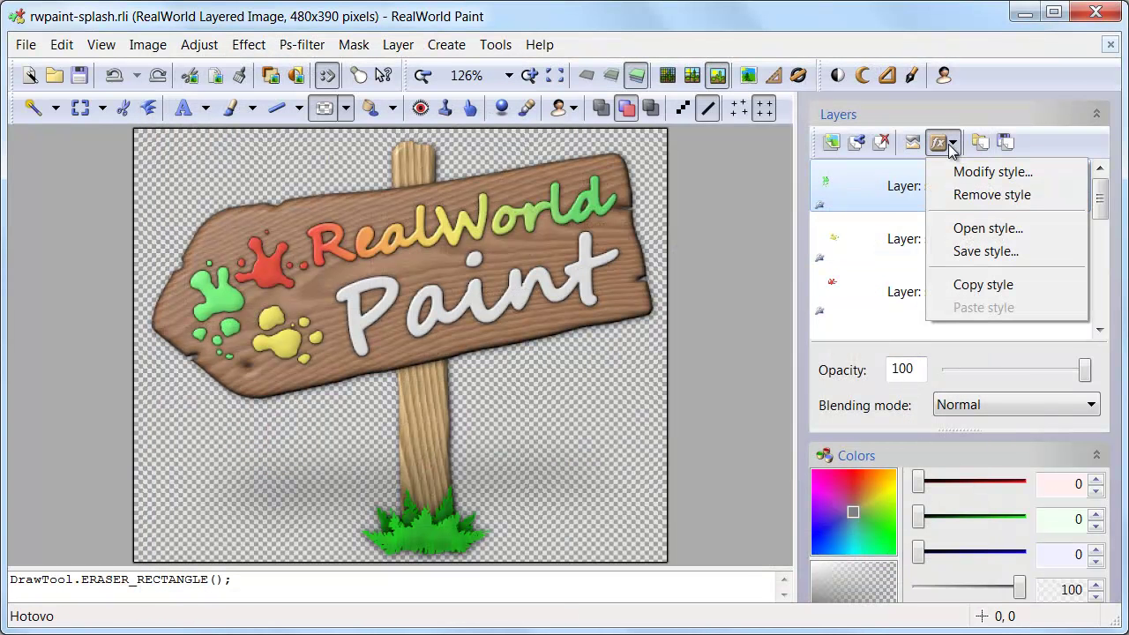
{"action": "left_click", "coordinate": [982, 231]}
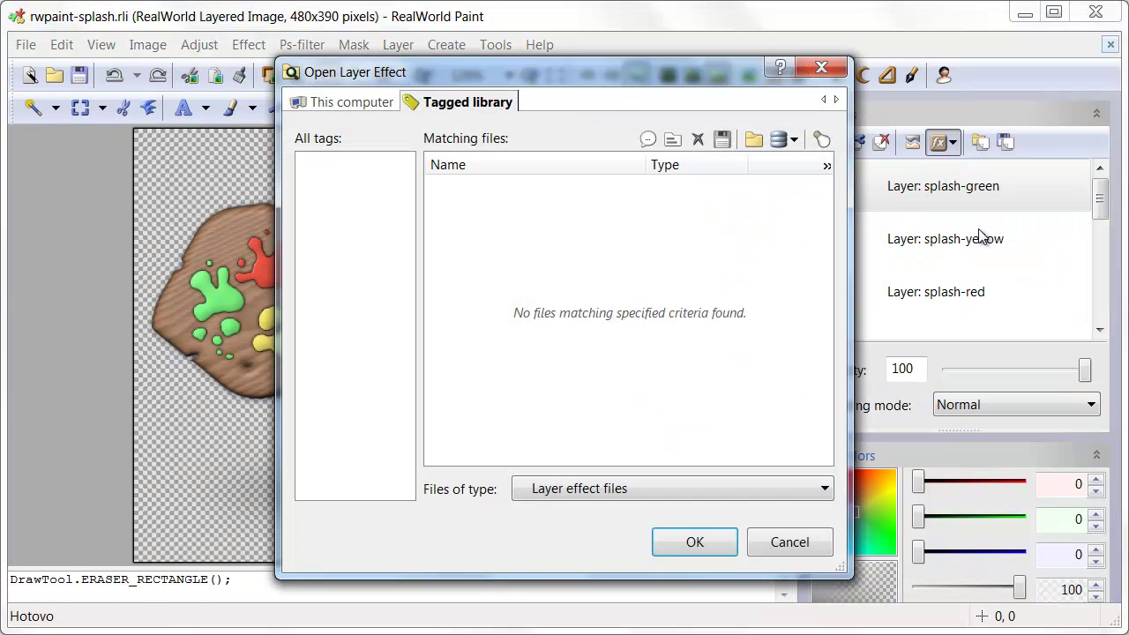
{"action": "left_click", "coordinate": [671, 490]}
{"action": "left_click", "coordinate": [672, 490]}
{"action": "left_click", "coordinate": [340, 105]}
{"action": "left_click", "coordinate": [478, 105]}
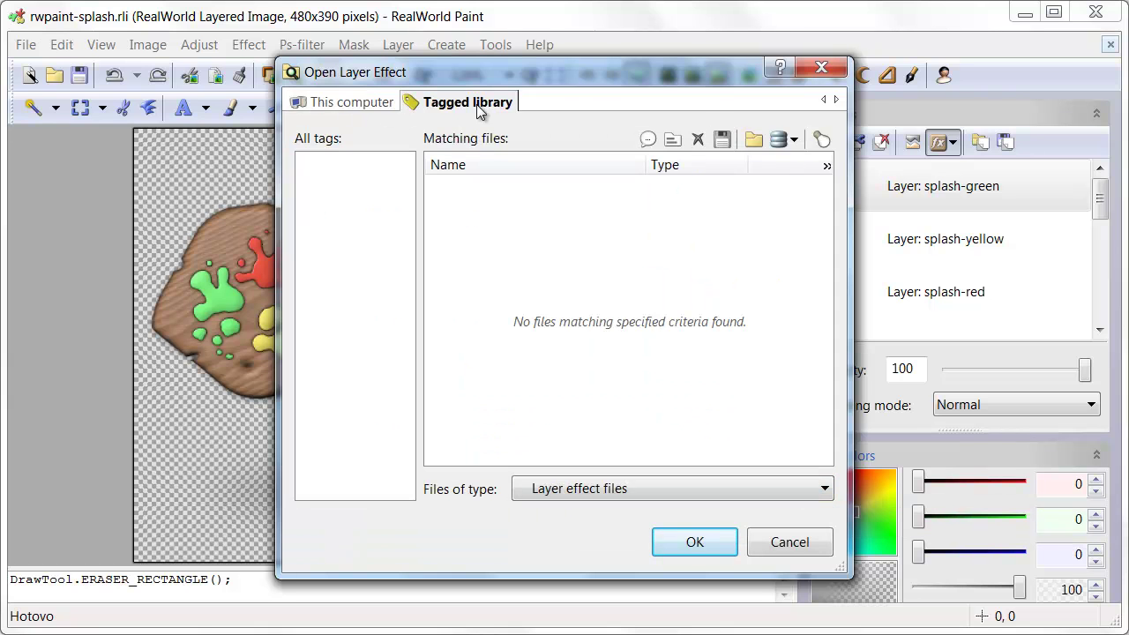
{"action": "left_click", "coordinate": [773, 547]}
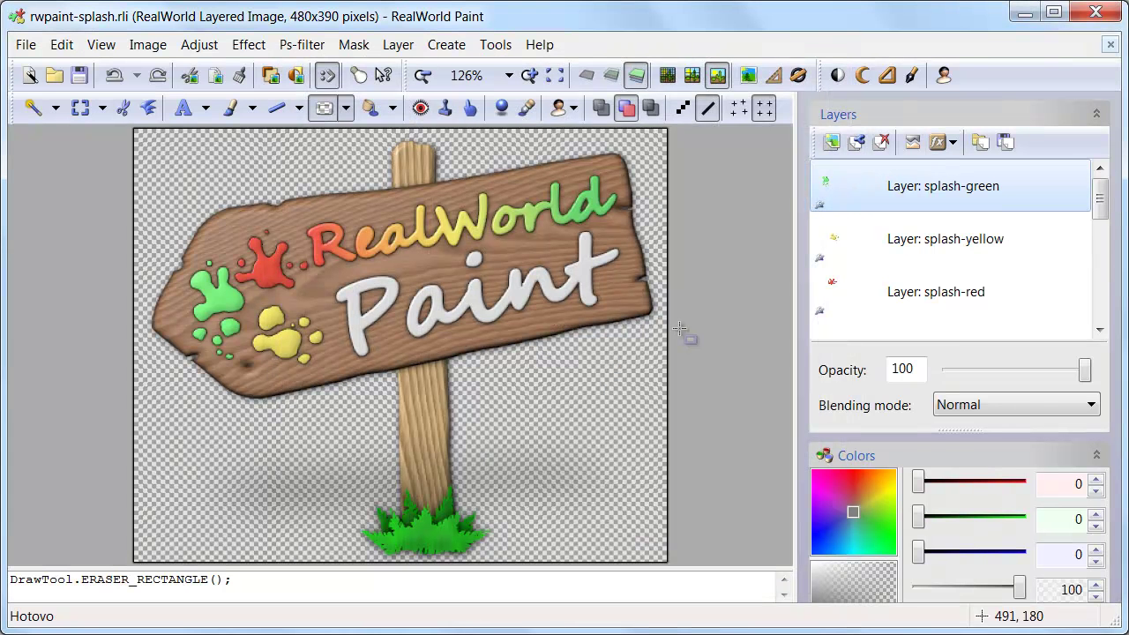
Close the splash image, download the Basic styles pack from Online Media, and return to Recent
{"action": "left_click", "coordinate": [1111, 46]}
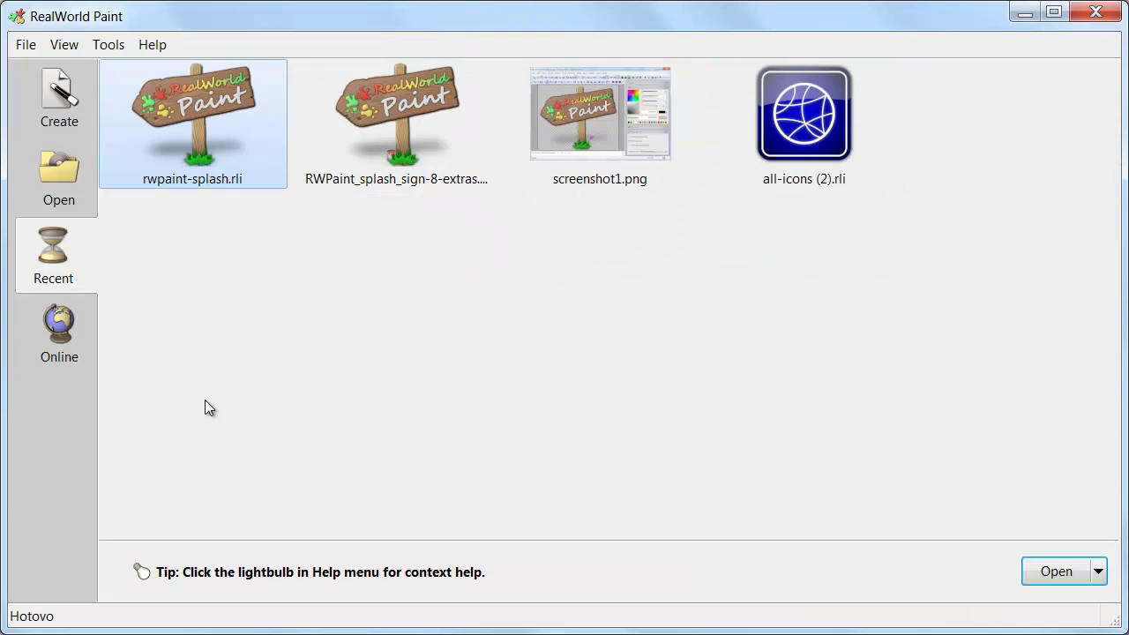
{"action": "left_click", "coordinate": [55, 327]}
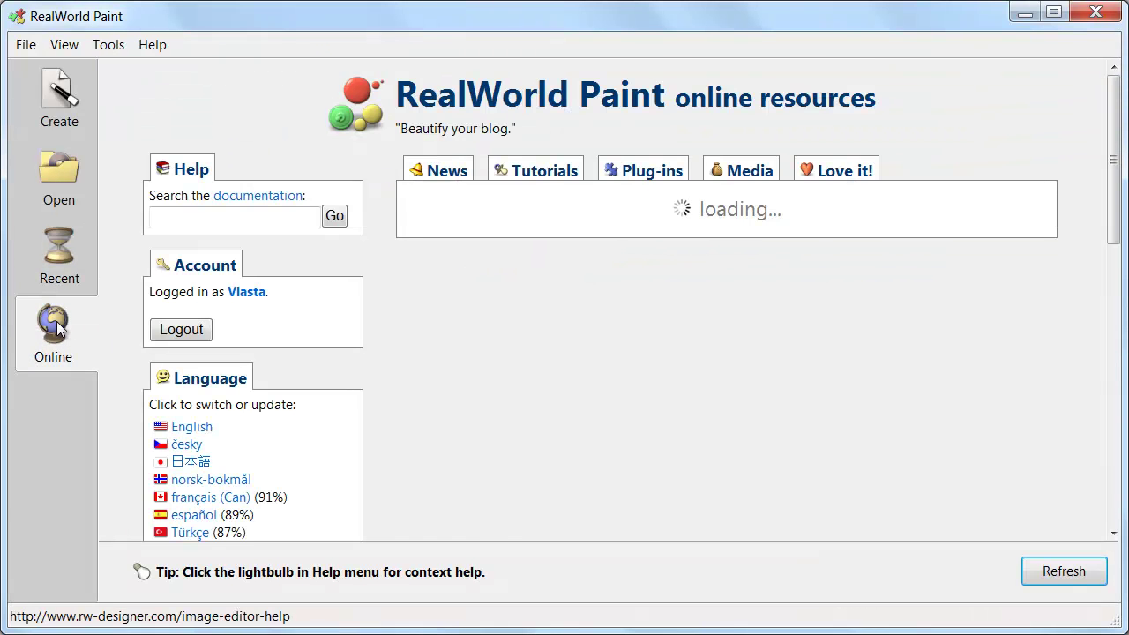
{"action": "left_click", "coordinate": [749, 170]}
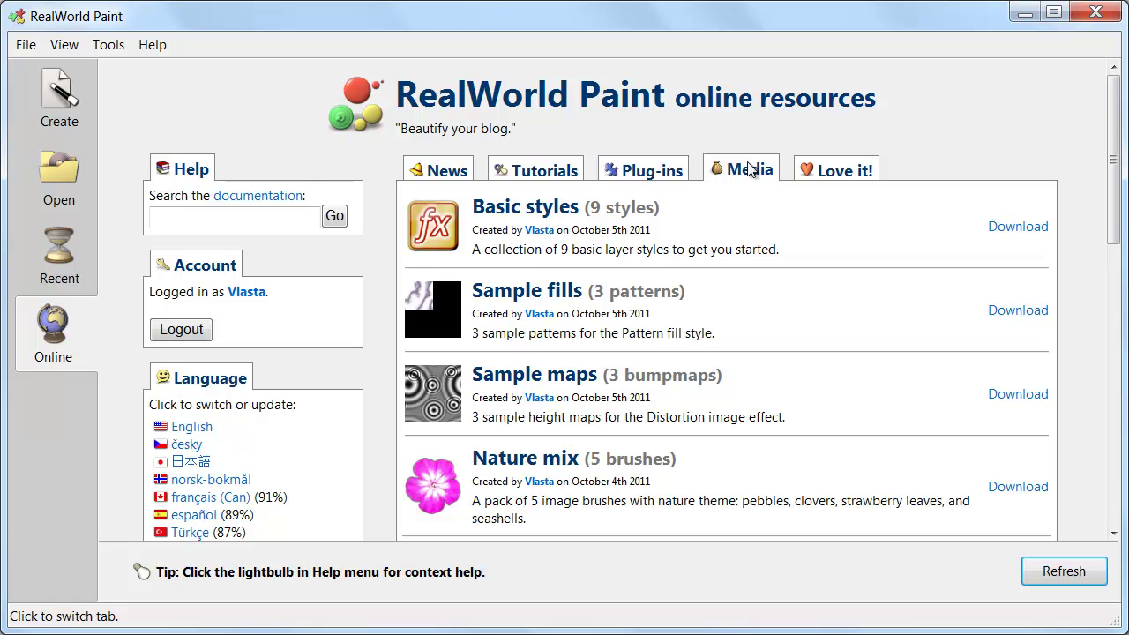
{"action": "left_click", "coordinate": [1015, 226]}
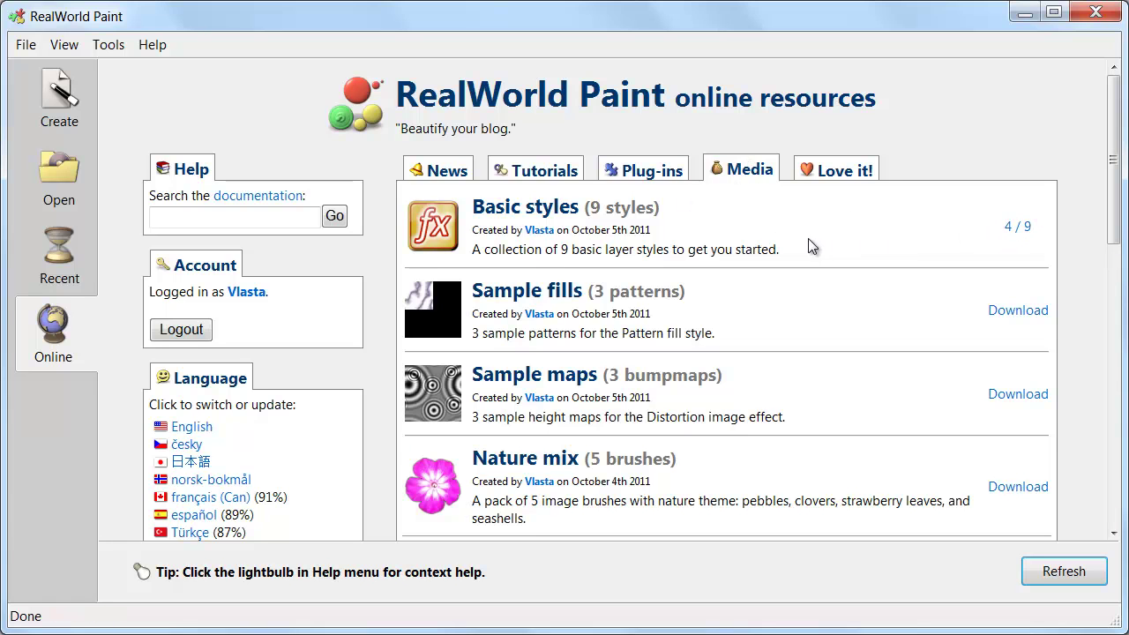
{"action": "left_click", "coordinate": [66, 258]}
Reopen rwpaint-splash.rli, load blue-neon.rweffect onto splash-green, then close the image discarding changes
{"action": "double_click", "coordinate": [211, 95]}
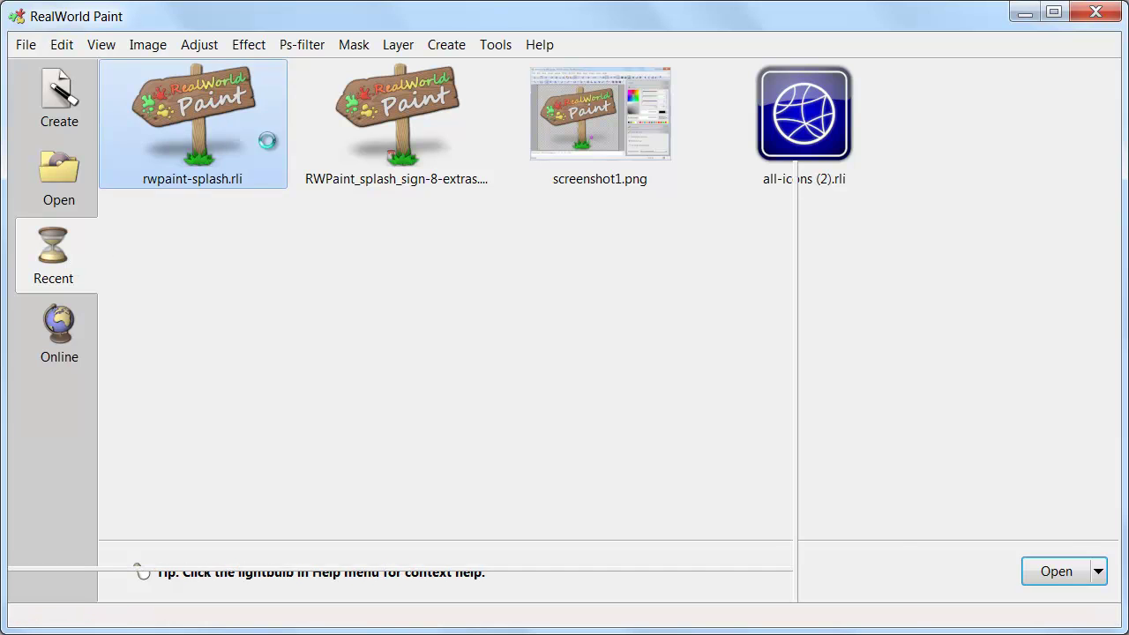
{"action": "left_click", "coordinate": [944, 142]}
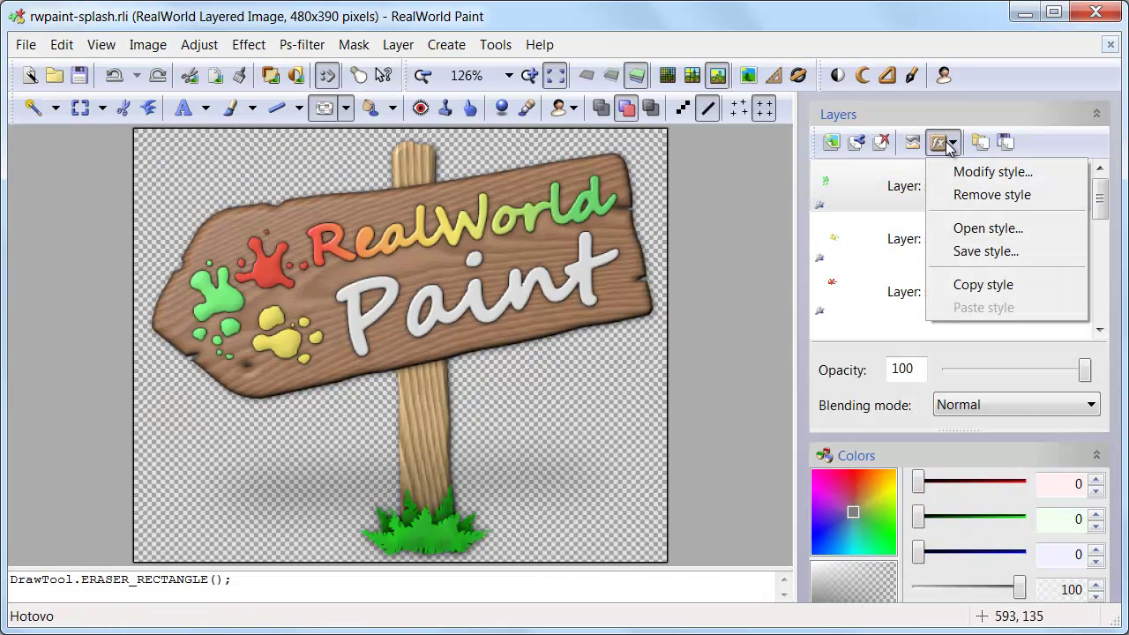
{"action": "left_click", "coordinate": [979, 228]}
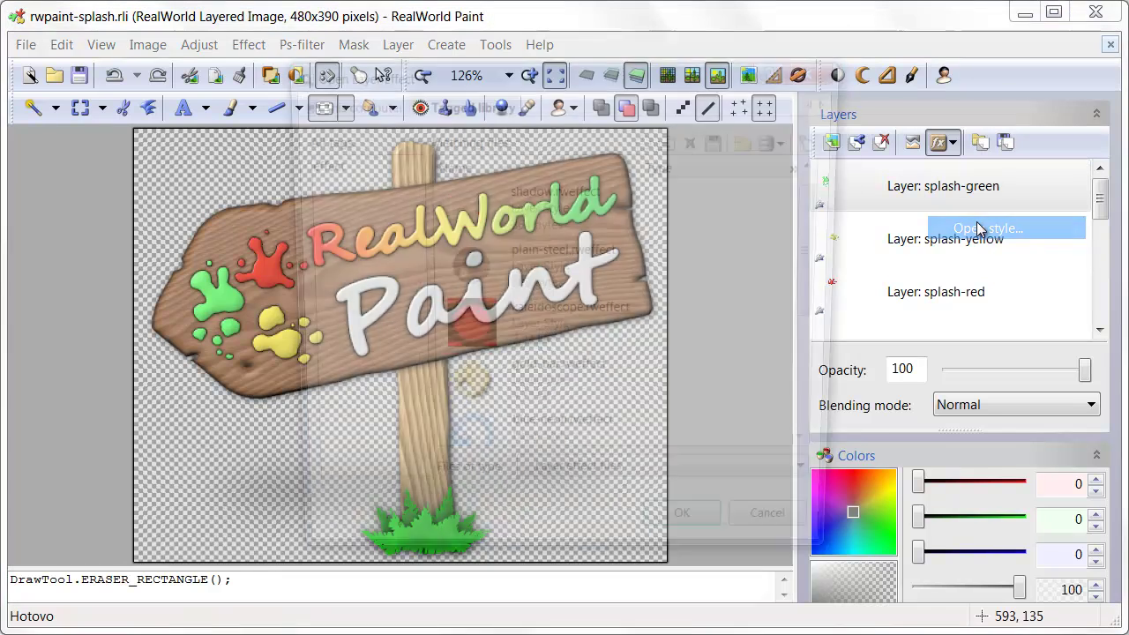
{"action": "left_click_drag", "start_coordinate": [824, 197], "coordinate": [826, 241]}
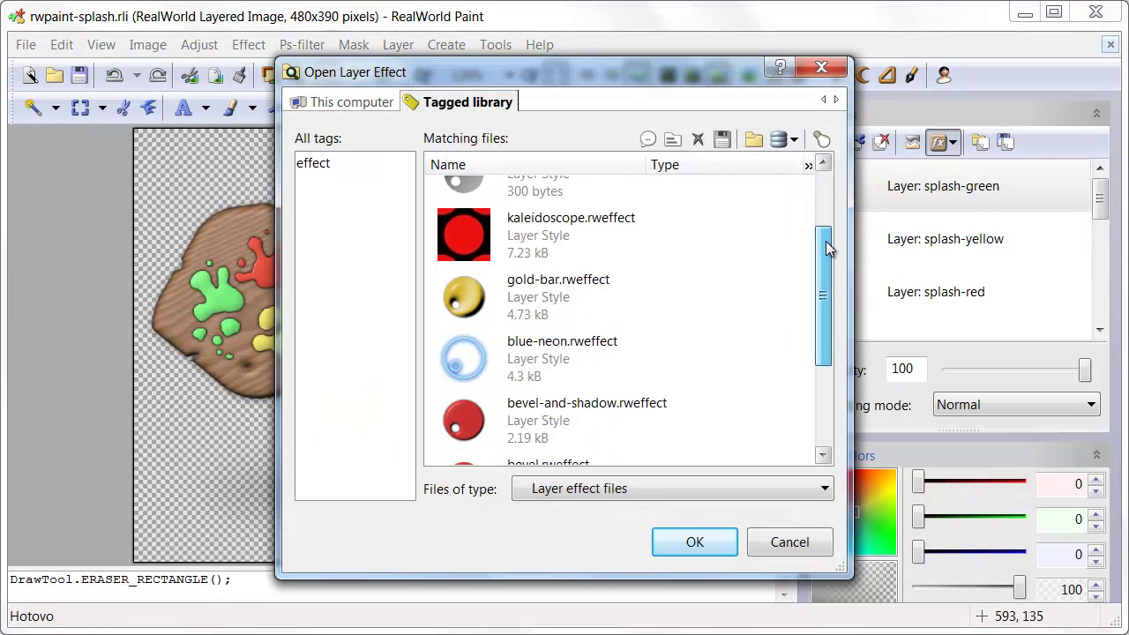
{"action": "left_click", "coordinate": [495, 350]}
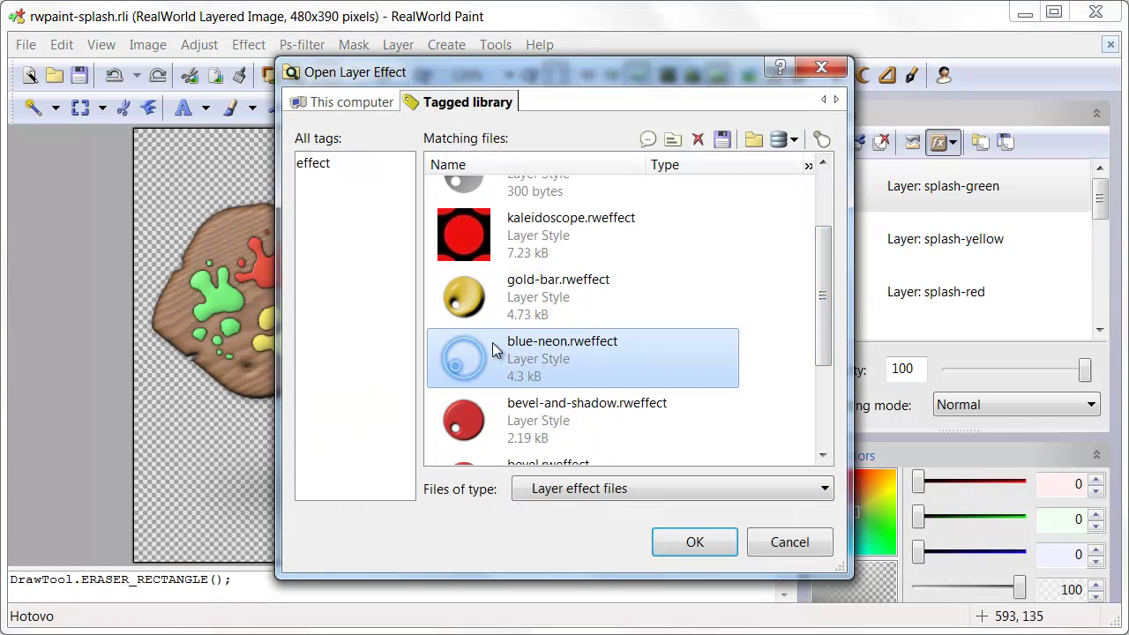
{"action": "left_click", "coordinate": [694, 540]}
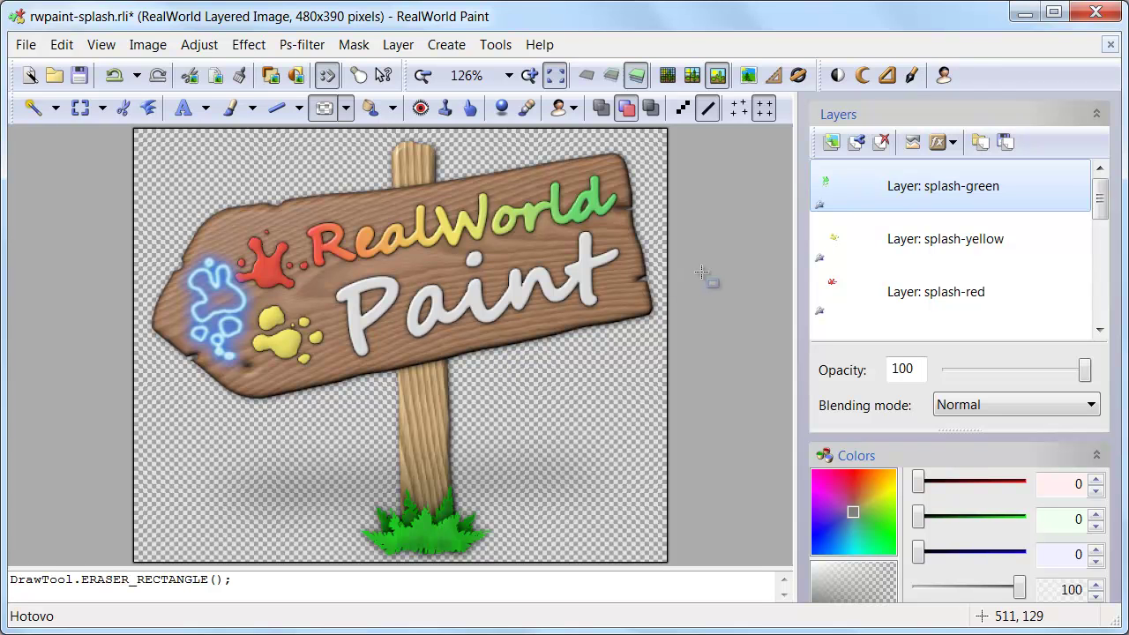
{"action": "left_click", "coordinate": [1111, 44]}
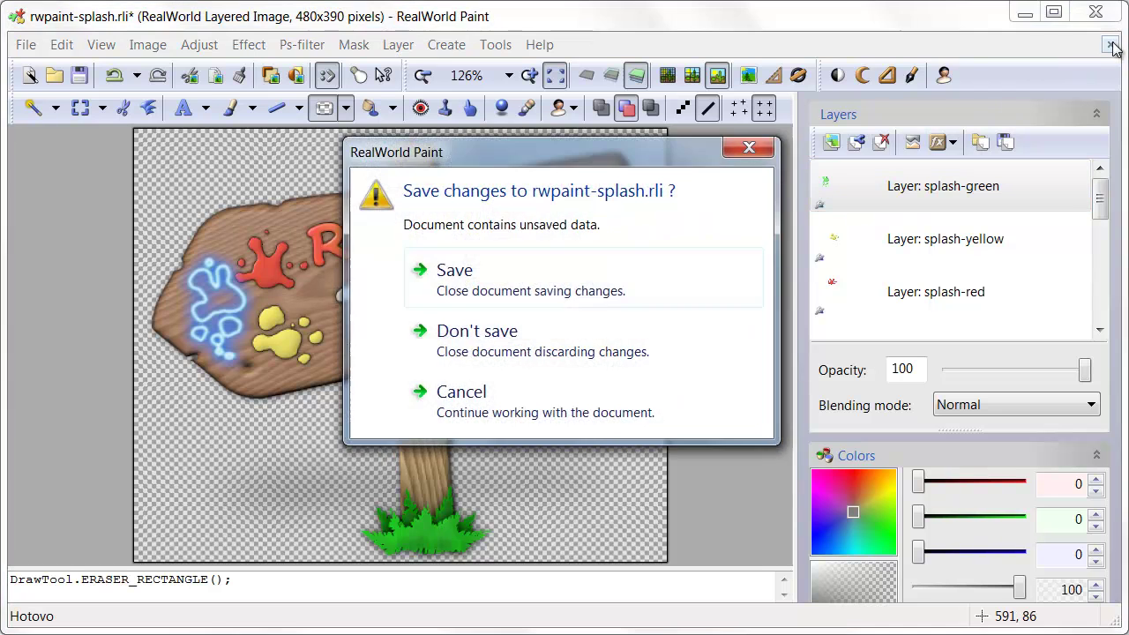
{"action": "left_click", "coordinate": [603, 355]}
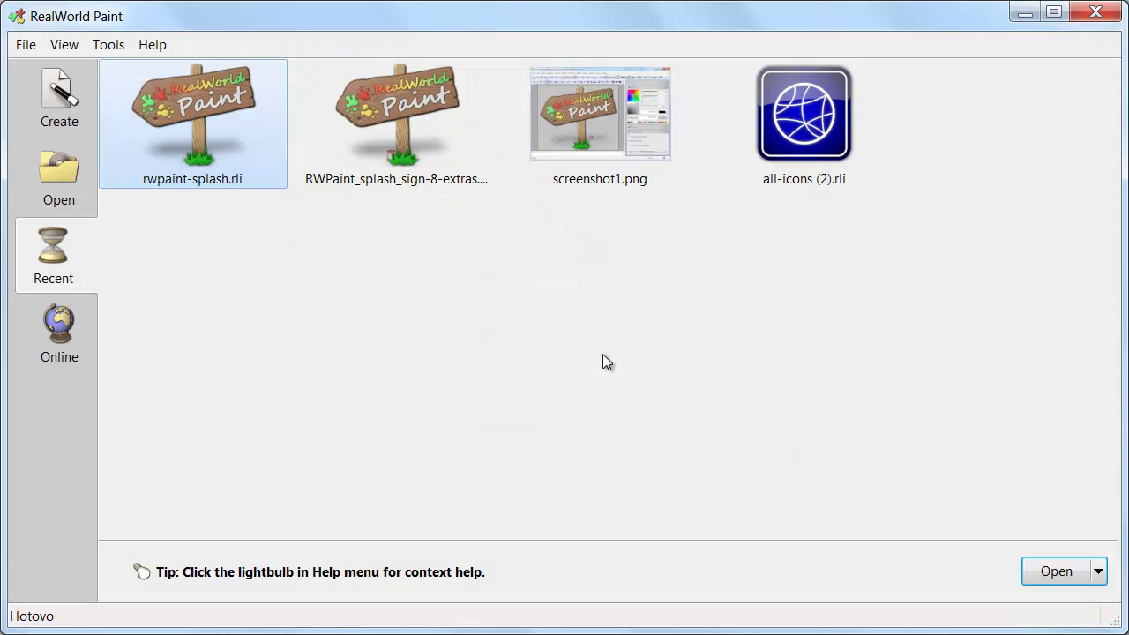